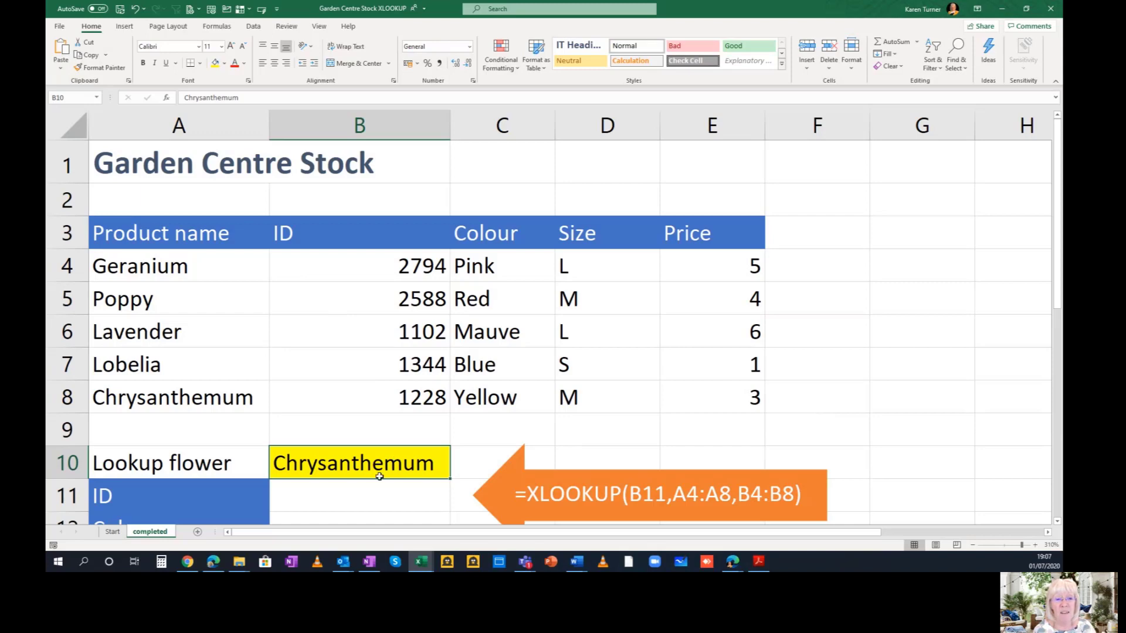
# - Enter =XLOOKUP(B10,A4:A8,B4:B8) in B11 to return the lookup flower's ID
pyautogui.scroll(-1, 379, 476)
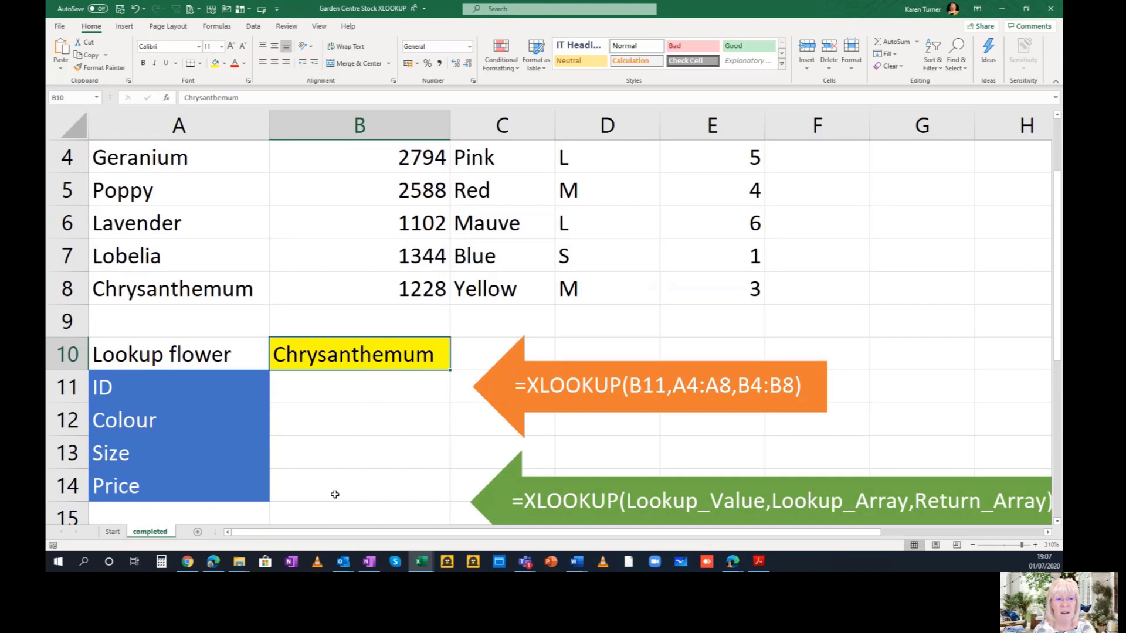
pyautogui.click(374, 388)
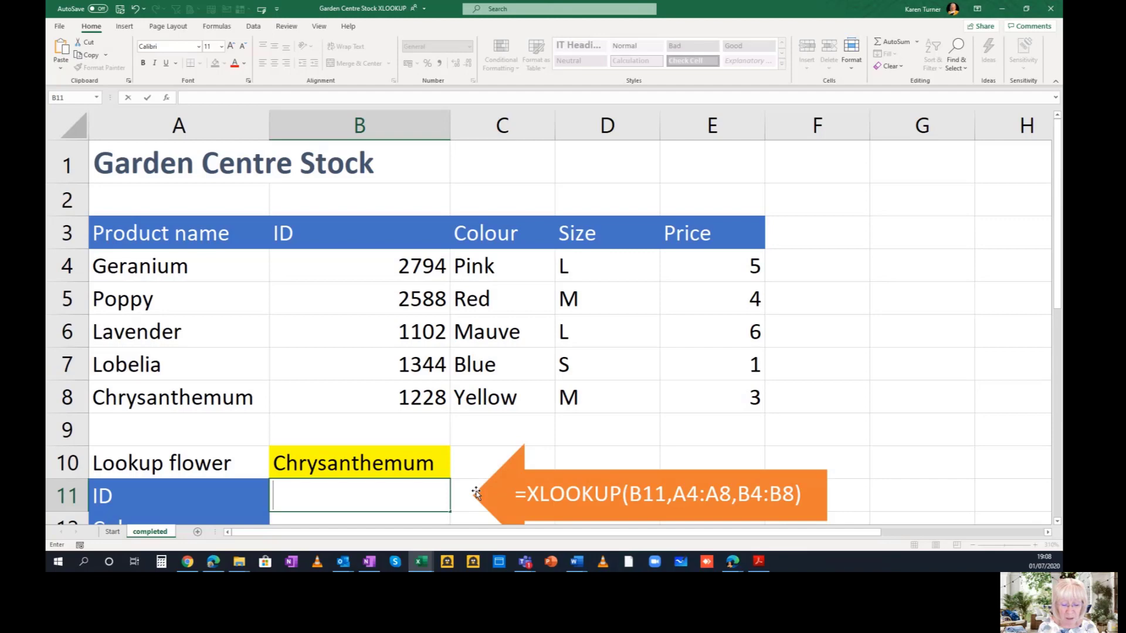
pyautogui.write('=xl')
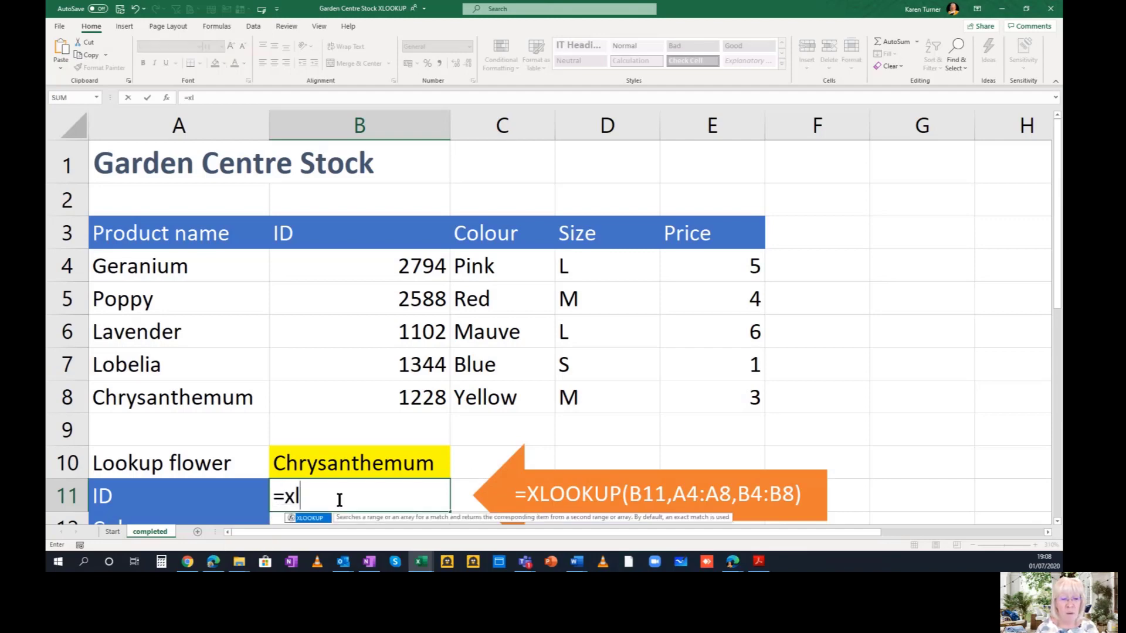
pyautogui.doubleClick(305, 518)
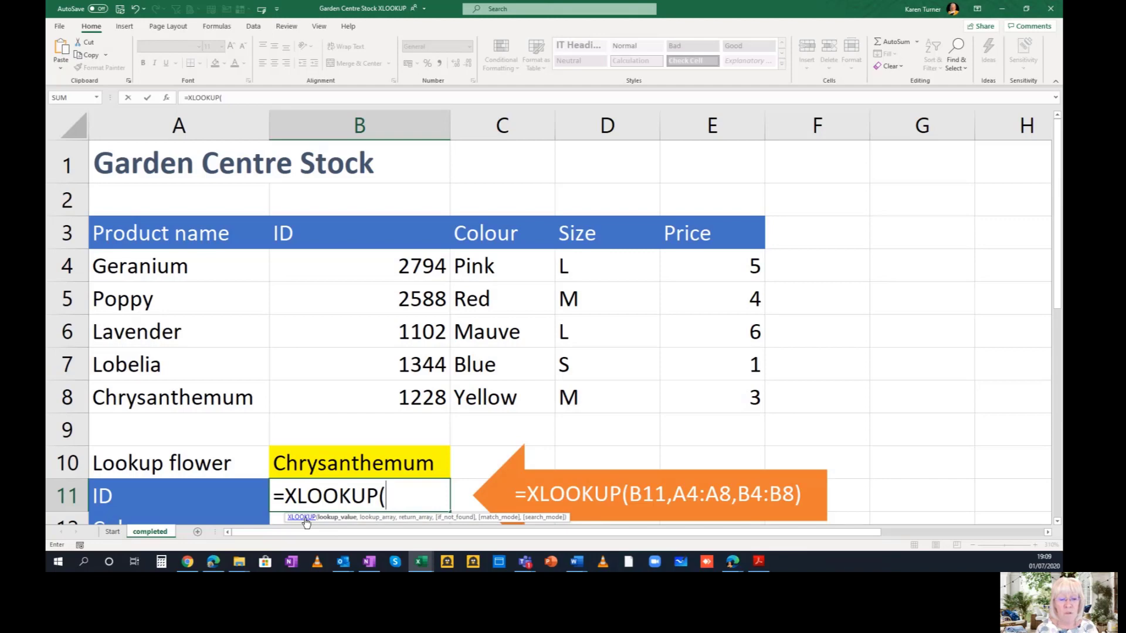
pyautogui.click(342, 463)
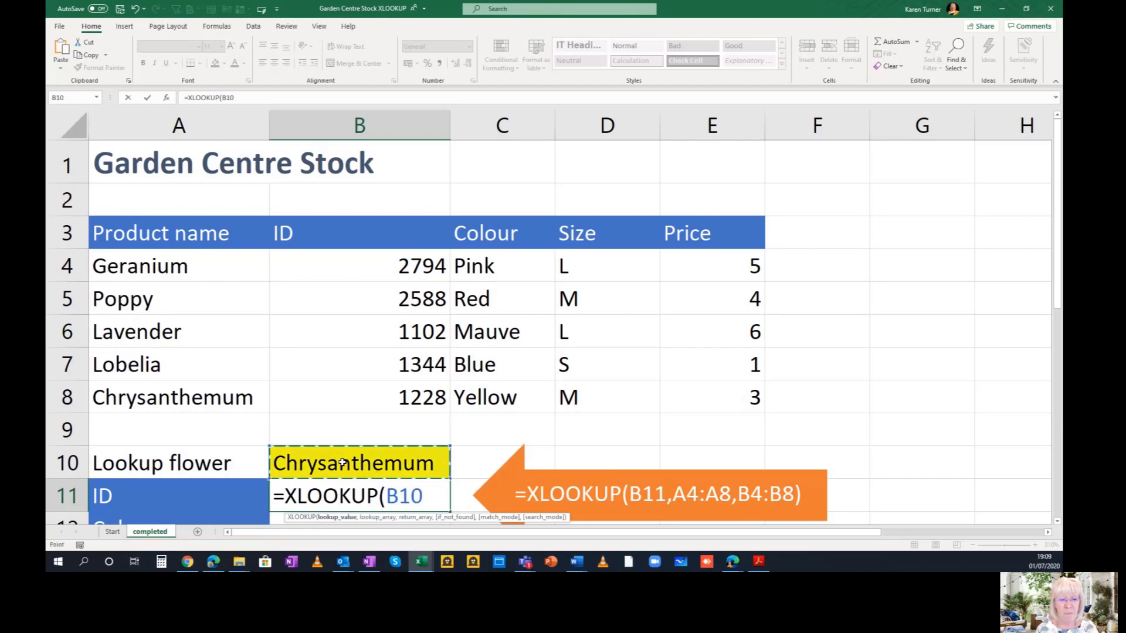
pyautogui.write(',')
pyautogui.moveTo(231, 266); pyautogui.dragTo(232, 397)
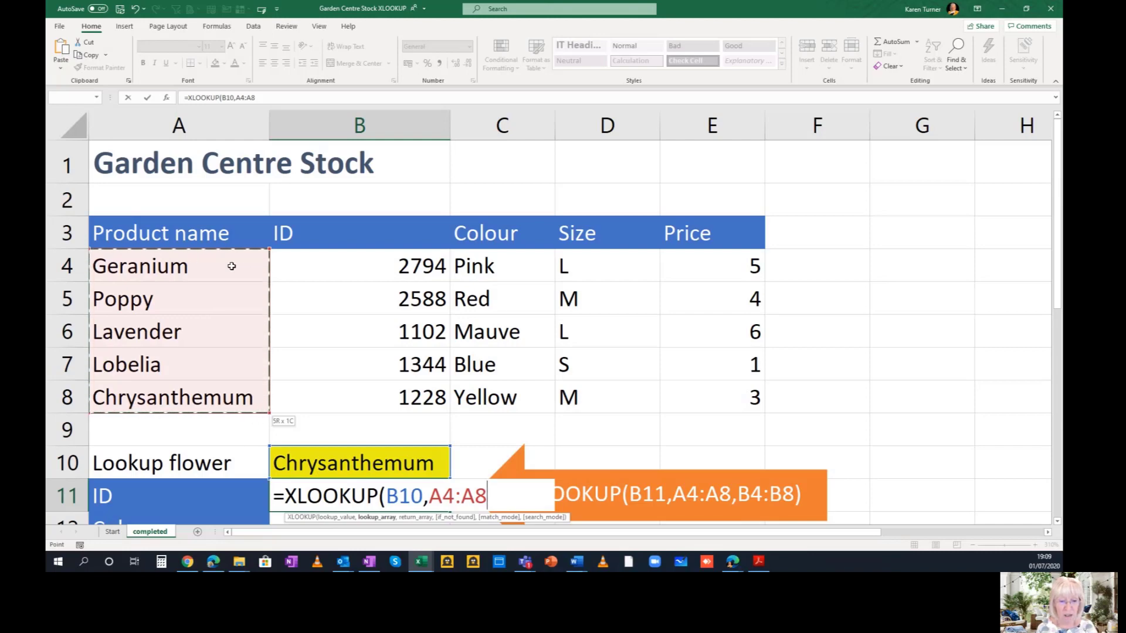
pyautogui.write(',')
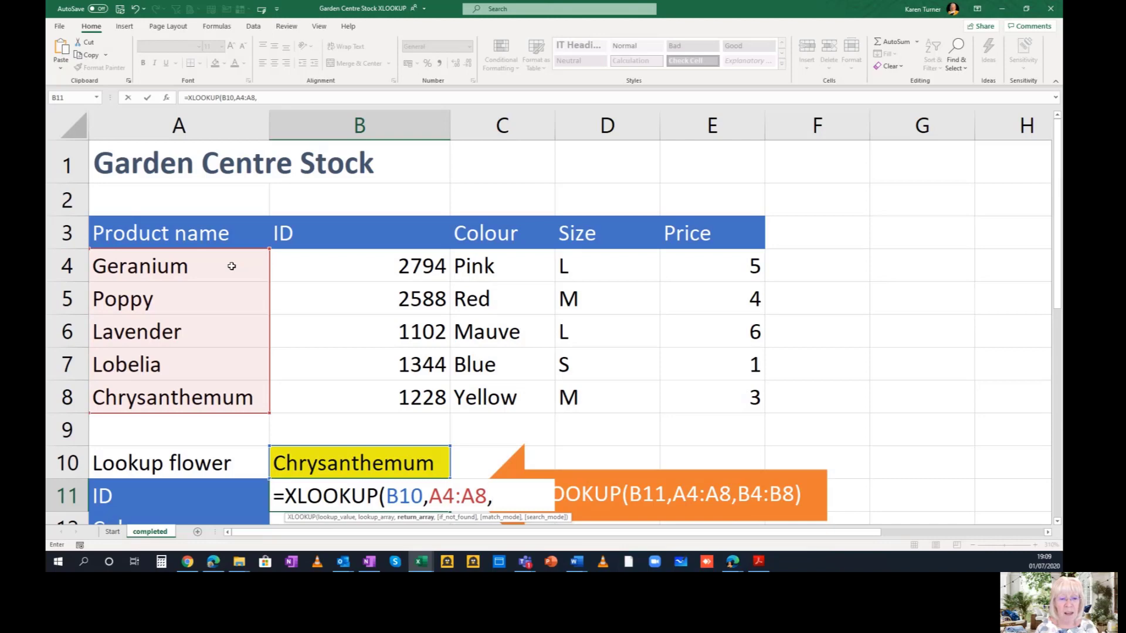
pyautogui.click(347, 268)
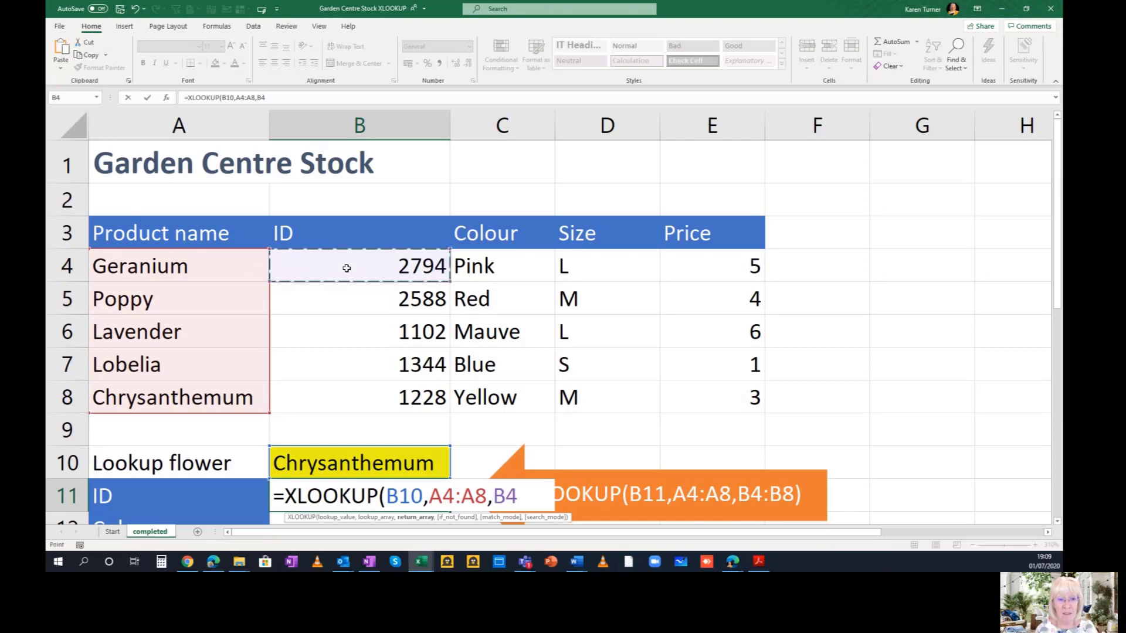
pyautogui.hotkey('ctrl', 'shift', 'Down')
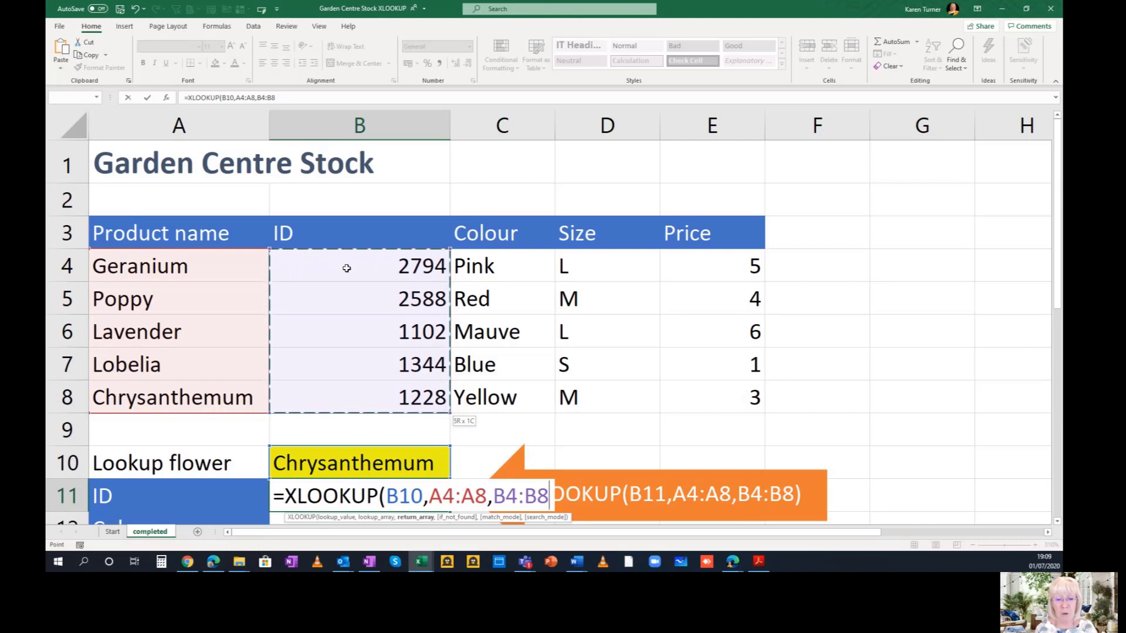
pyautogui.click(147, 98)
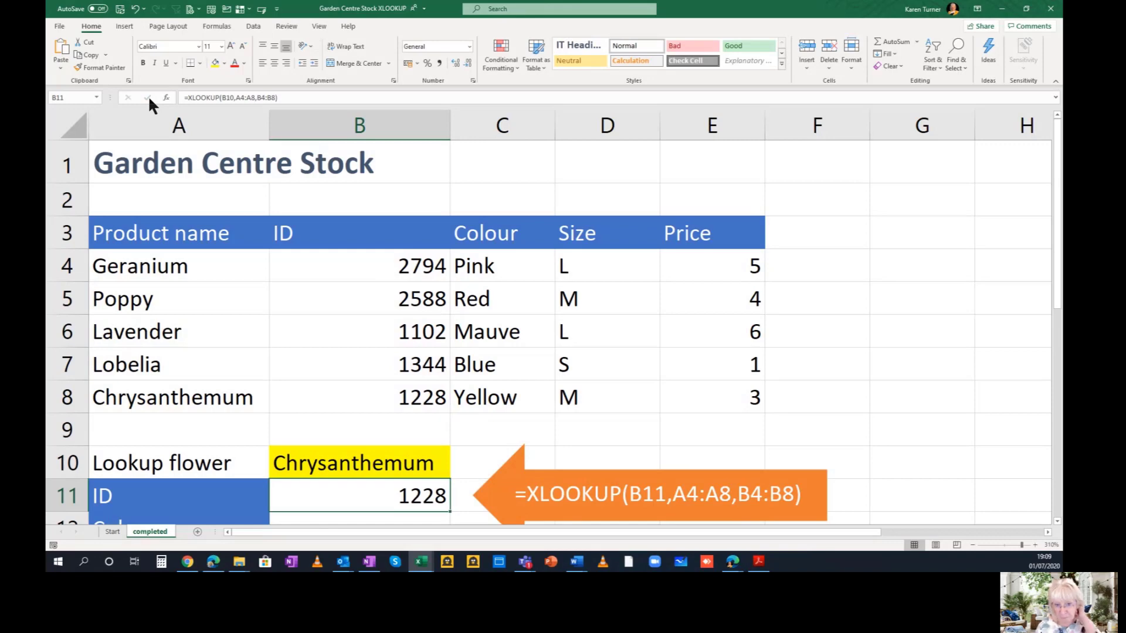
# - Enter =XLOOKUP(B10,A4:A8,C4:C8) in B12 to return the lookup flower's colour
pyautogui.scroll(-1, 278, 199)
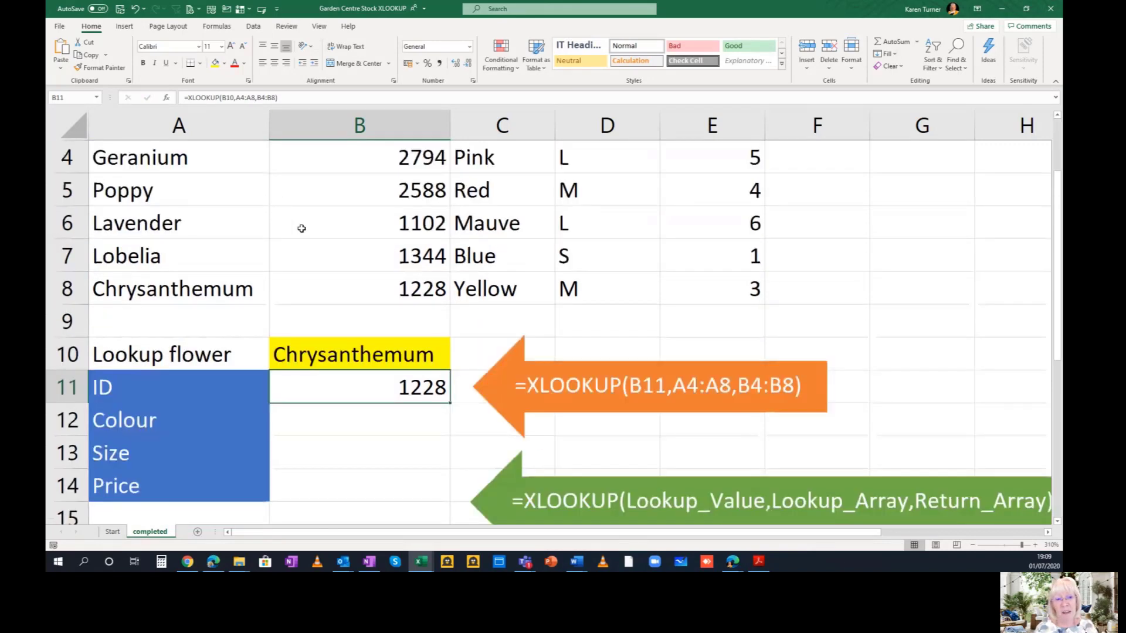
pyautogui.click(363, 425)
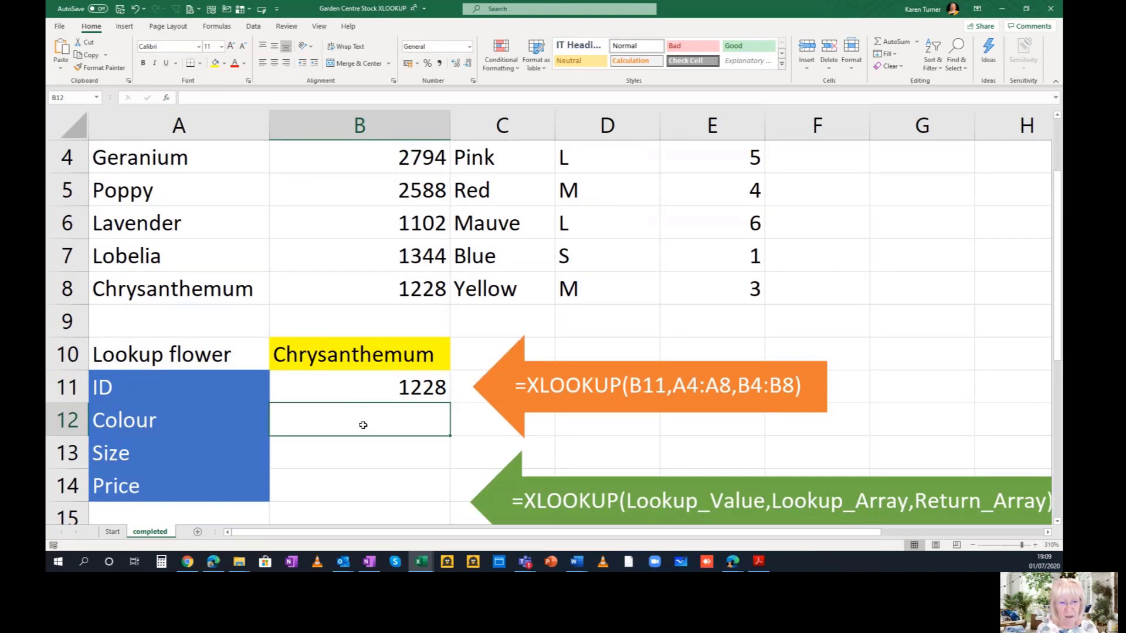
pyautogui.write('=xl')
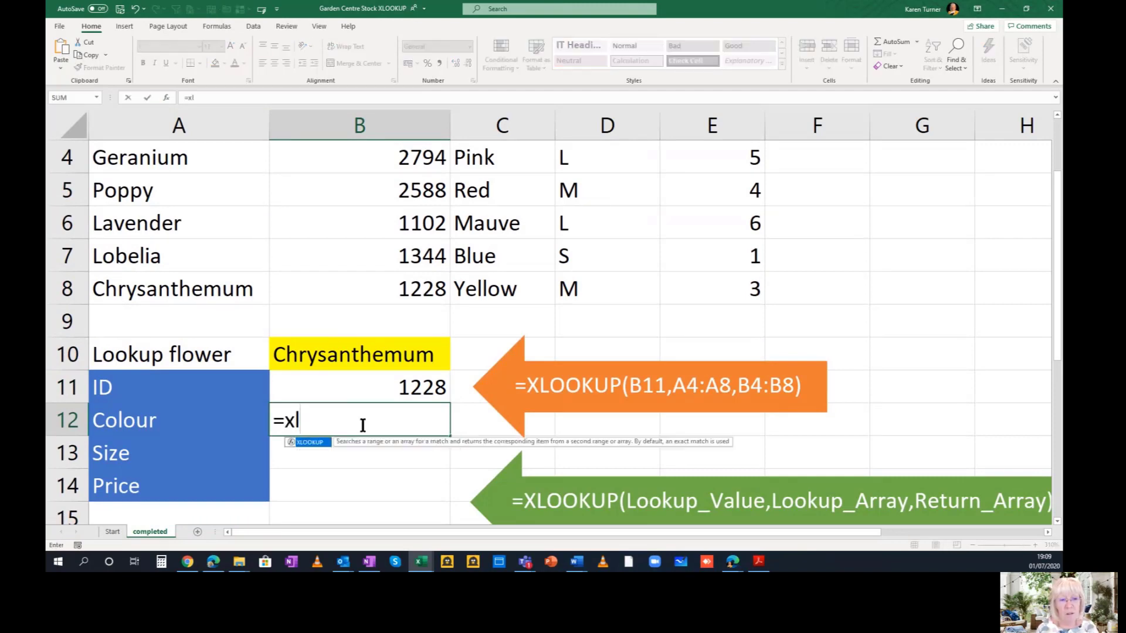
pyautogui.doubleClick(320, 444)
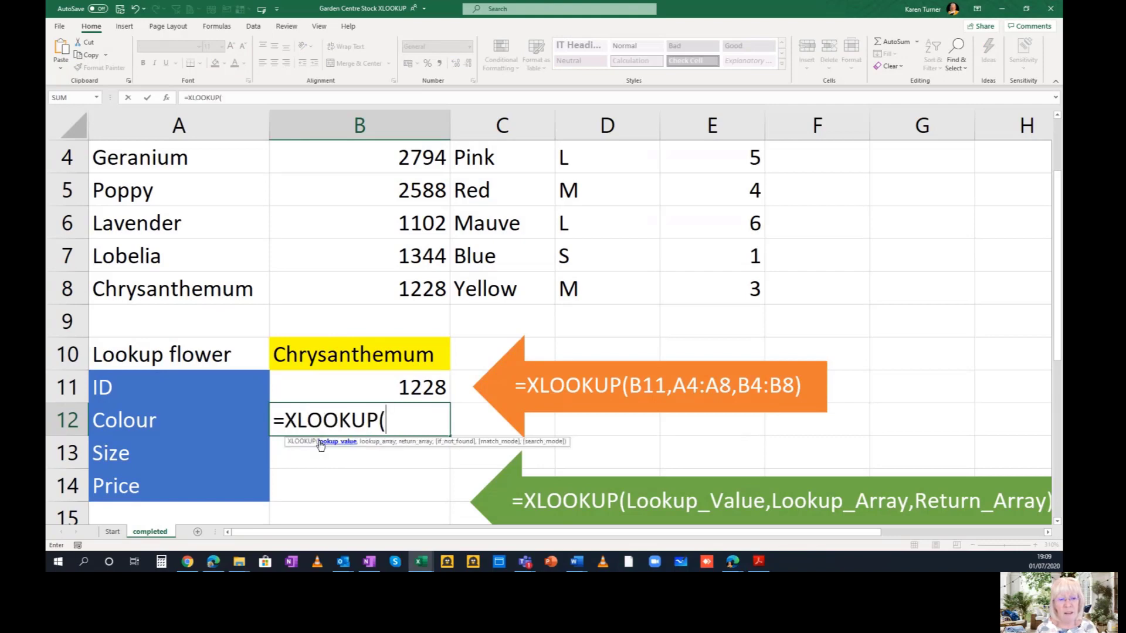
pyautogui.click(354, 359)
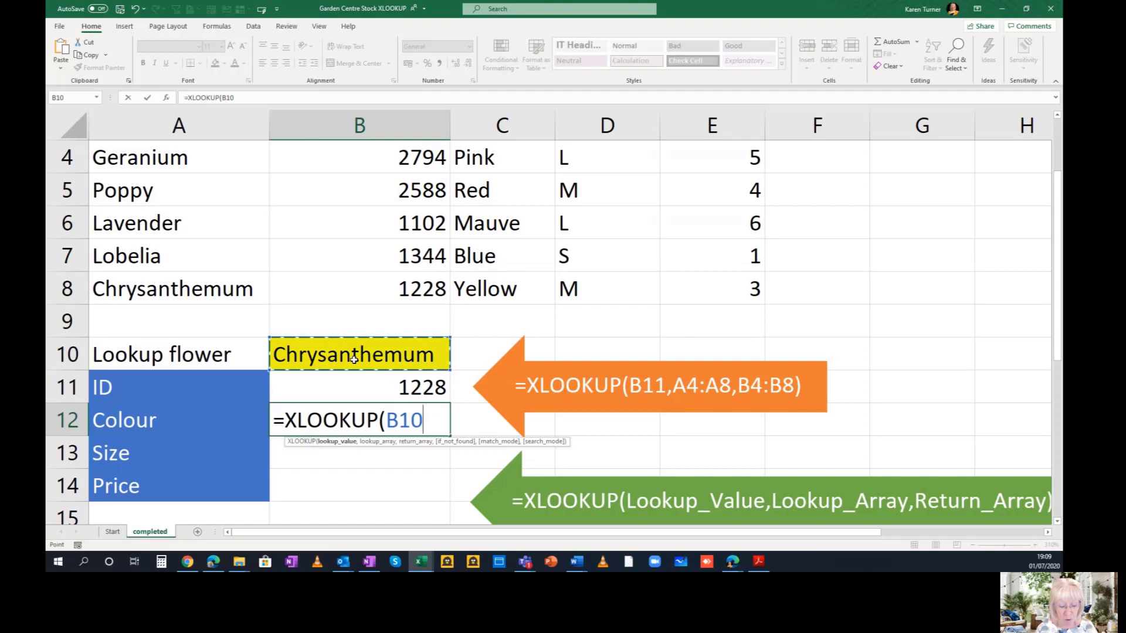
pyautogui.write(',')
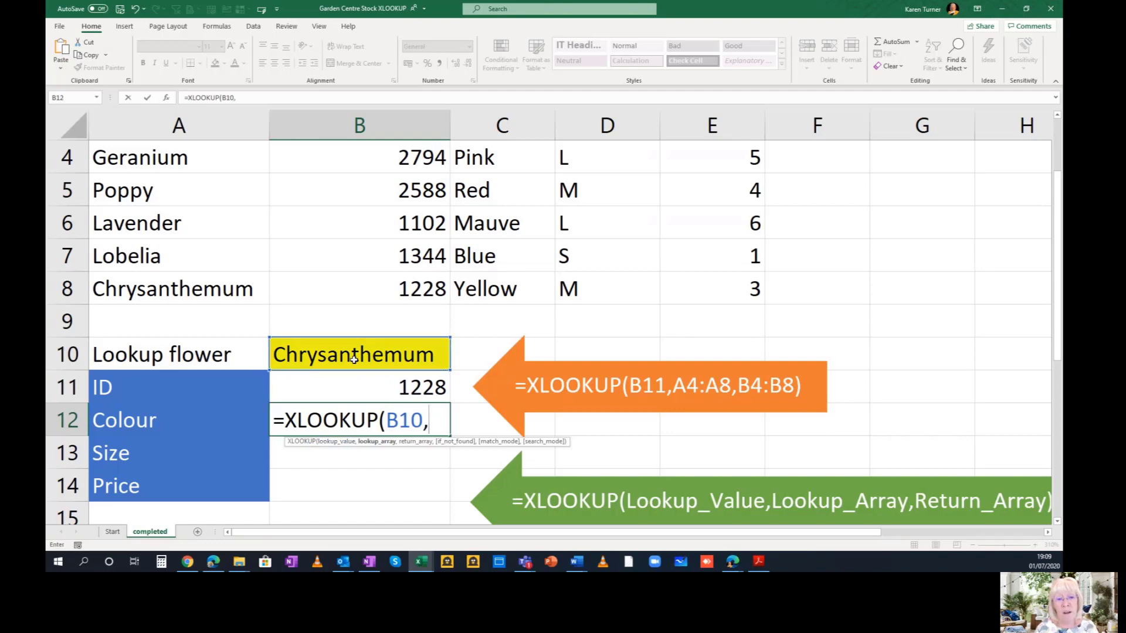
pyautogui.scroll(1, 354, 360)
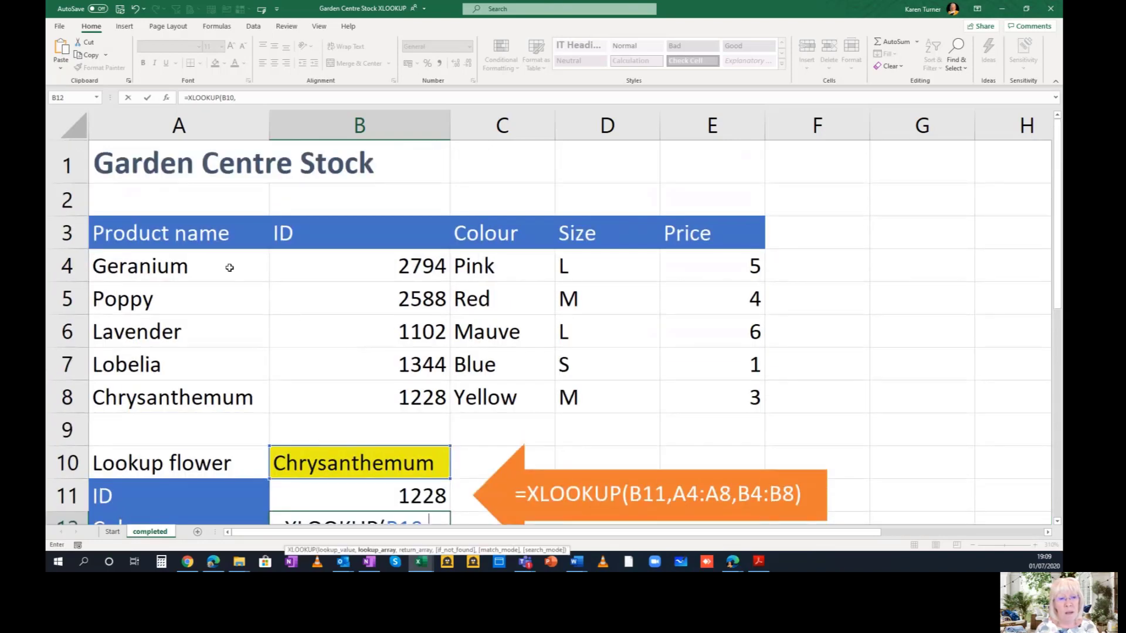
pyautogui.click(230, 271)
pyautogui.hotkey('ctrl', 'shift', 'Down')
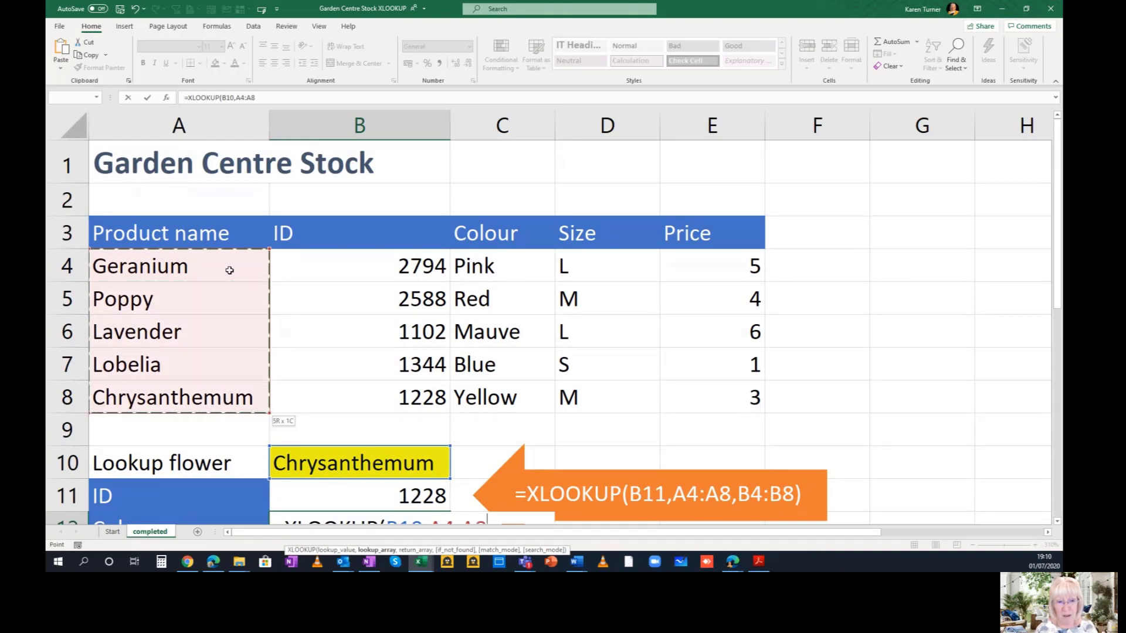
pyautogui.scroll(-2, 229, 271)
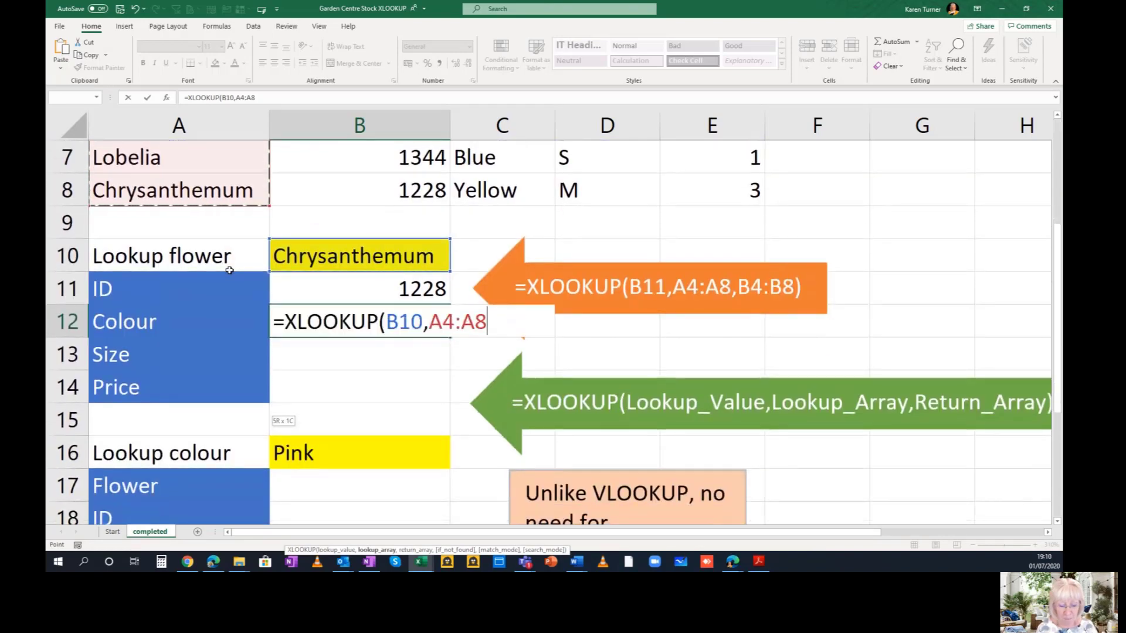
pyautogui.write(',')
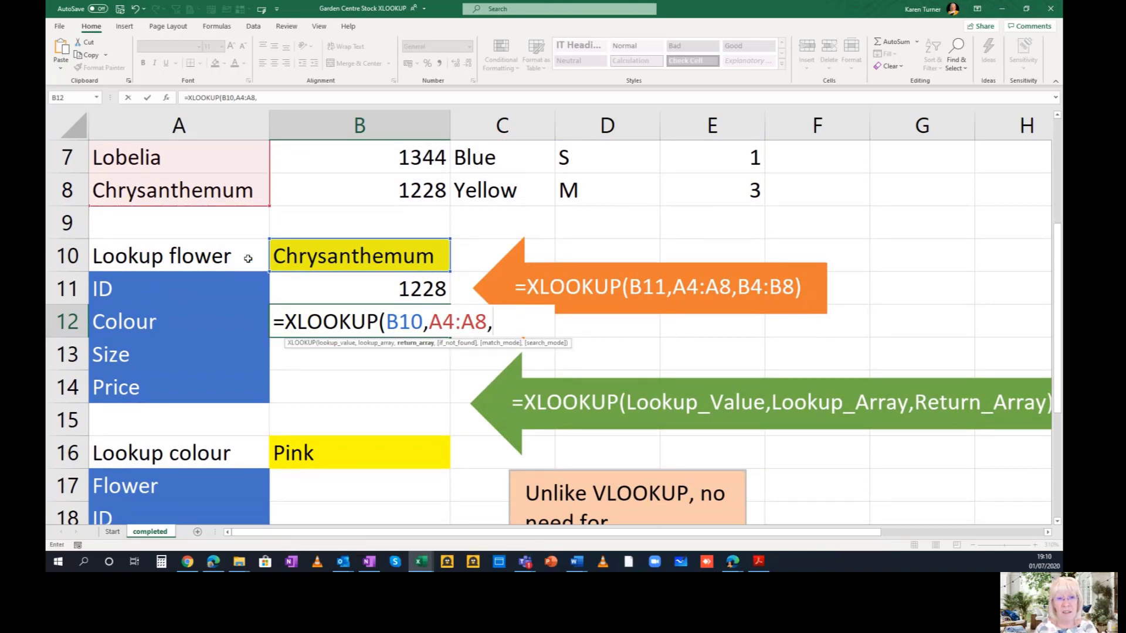
pyautogui.scroll(2, 364, 229)
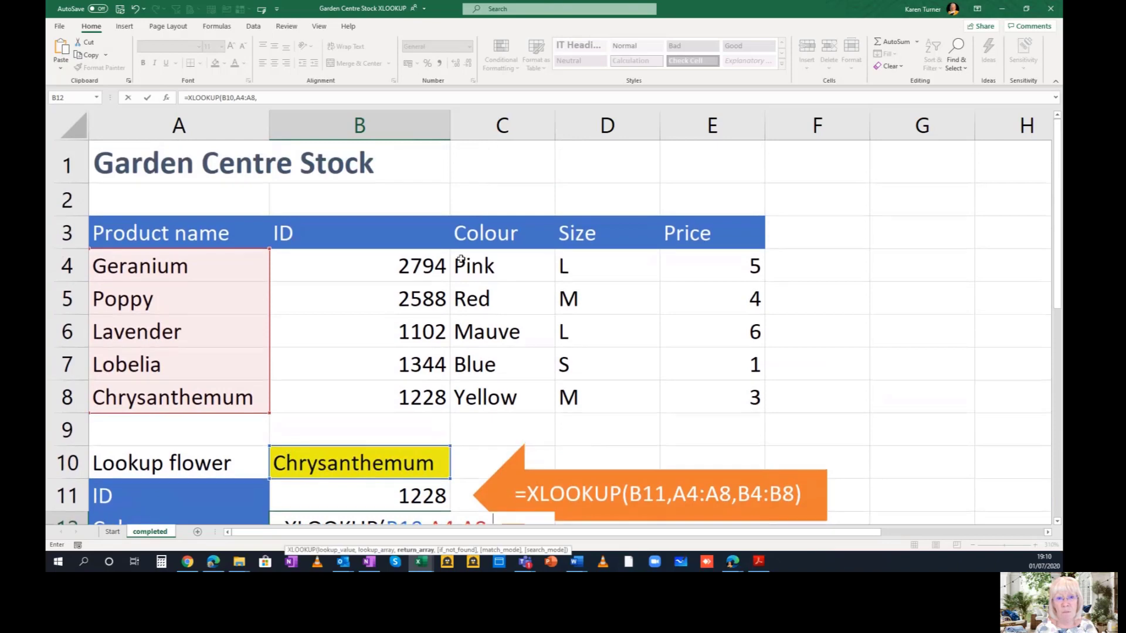
pyautogui.click(468, 262)
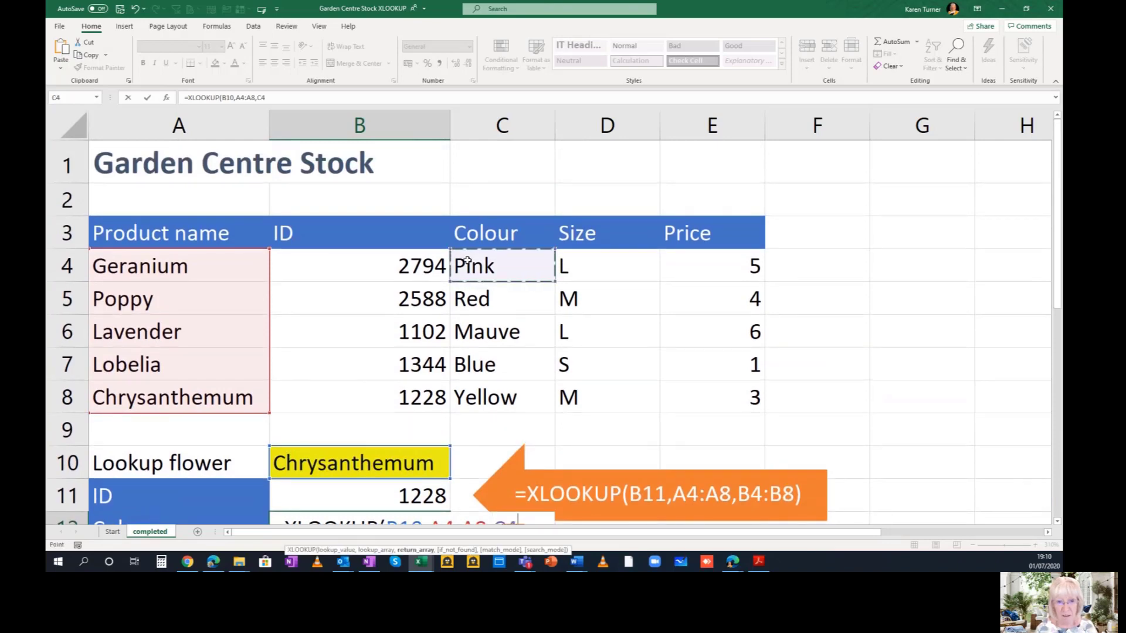
pyautogui.hotkey('ctrl', 'shift', 'Down')
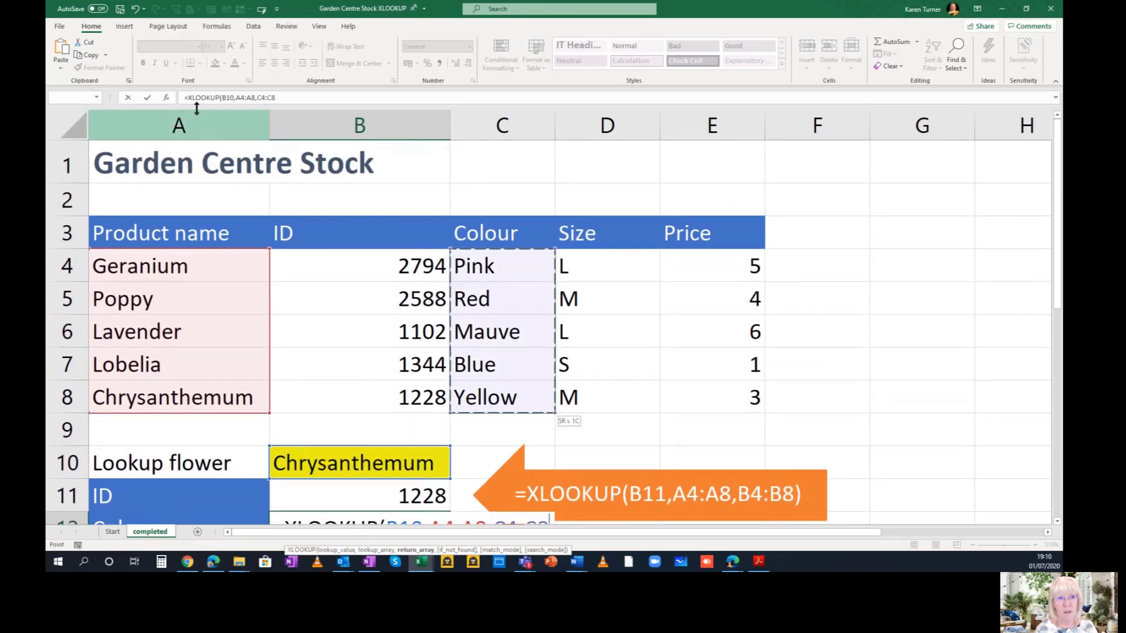
pyautogui.click(145, 97)
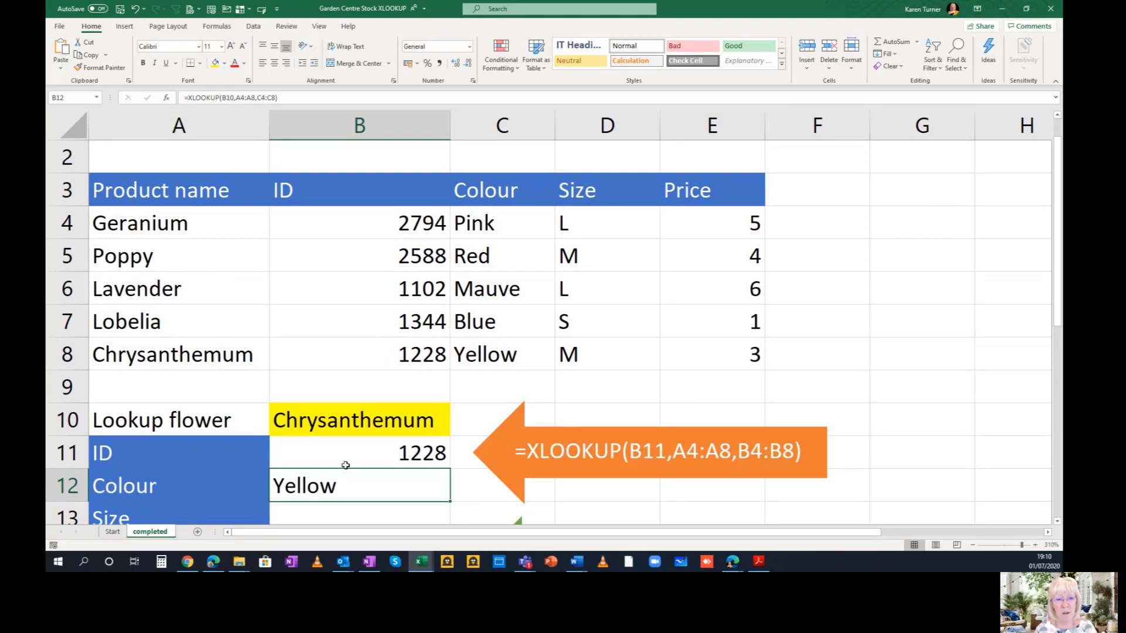
# - Enter =XLOOKUP(B10,A4:A8,D4:D8) in B13 to return the lookup flower's size
pyautogui.scroll(-1, 346, 467)
pyautogui.click(365, 424)
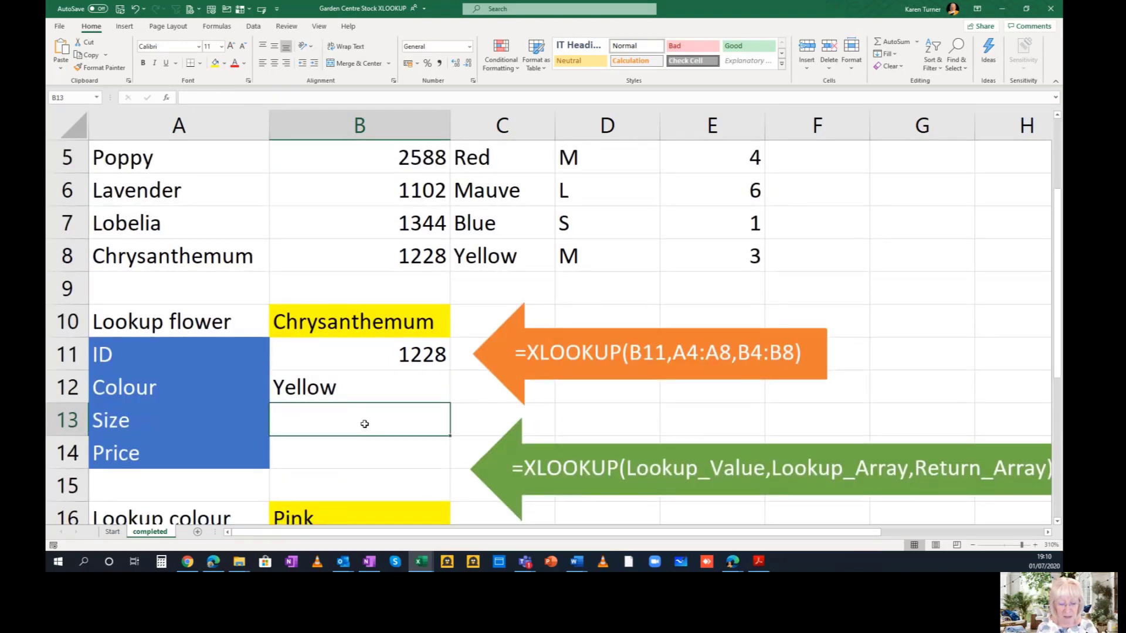
pyautogui.write('=xl')
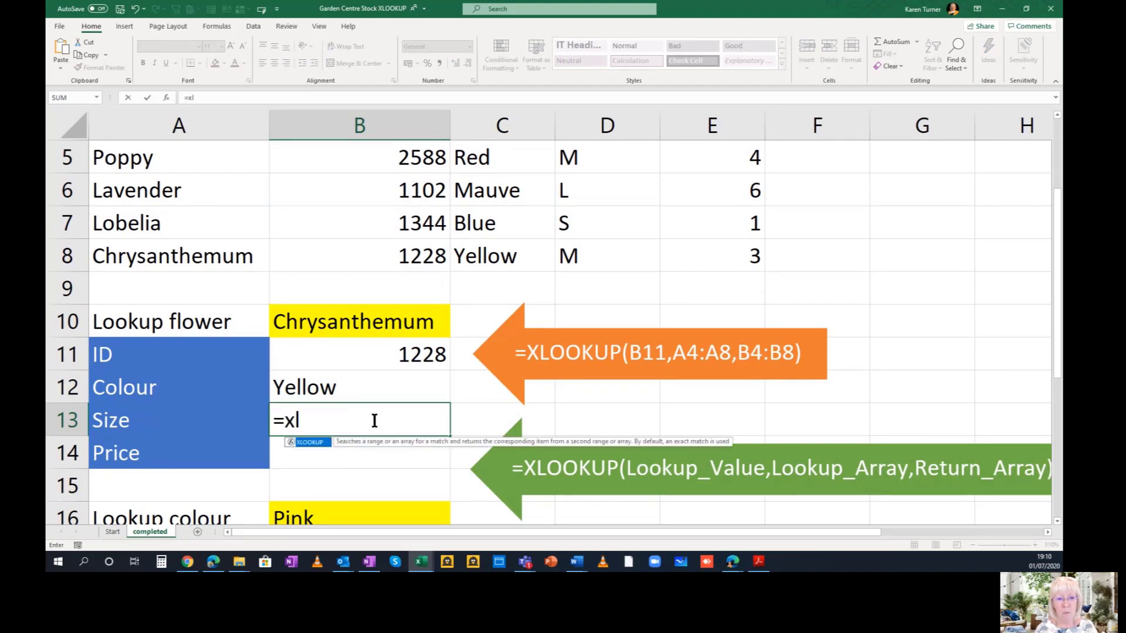
pyautogui.doubleClick(309, 440)
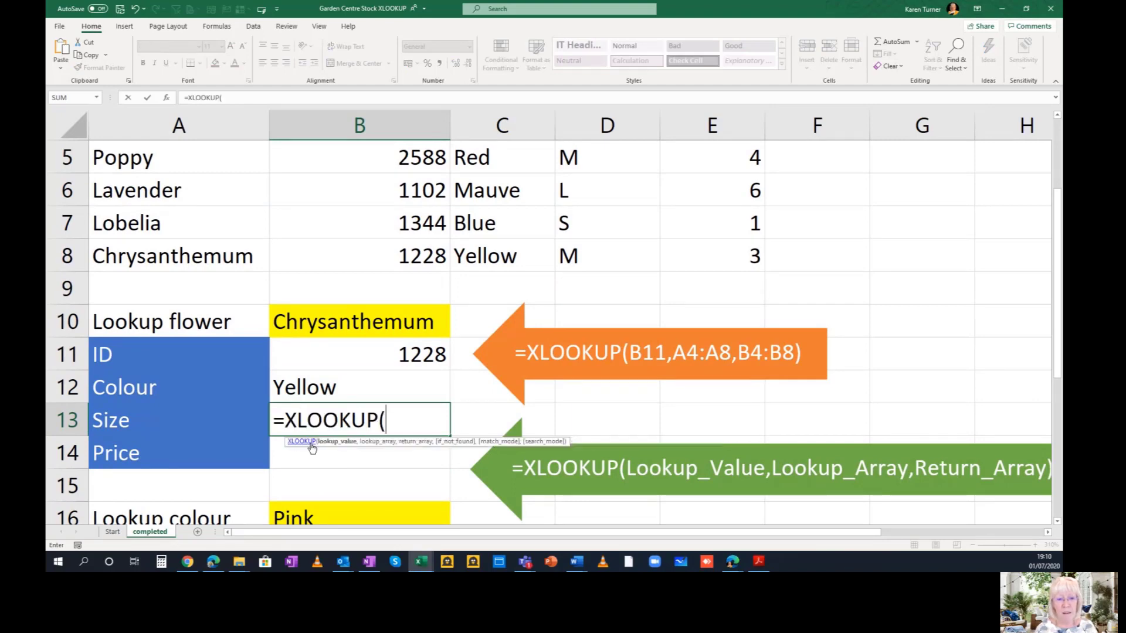
pyautogui.click(357, 319)
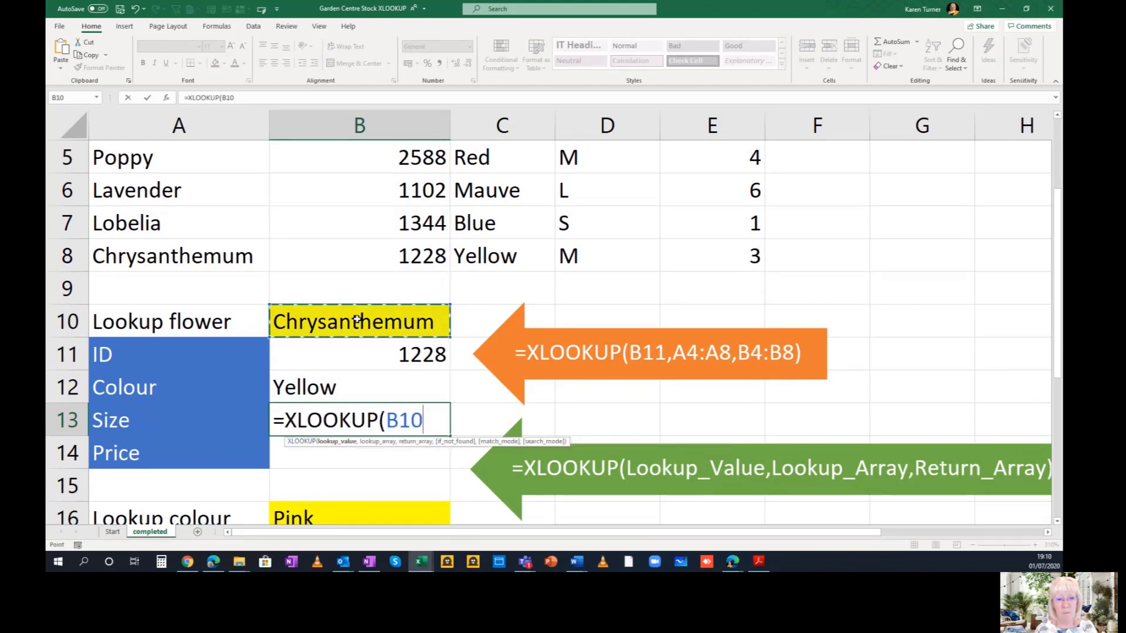
pyautogui.write(',')
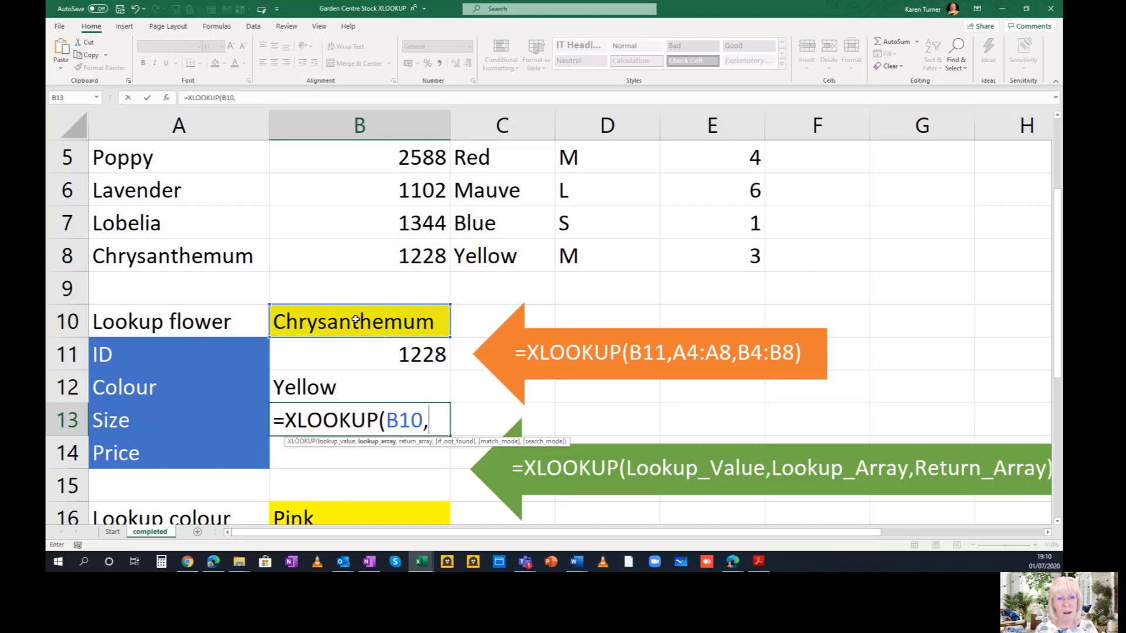
pyautogui.scroll(2, 296, 244)
pyautogui.click(215, 265)
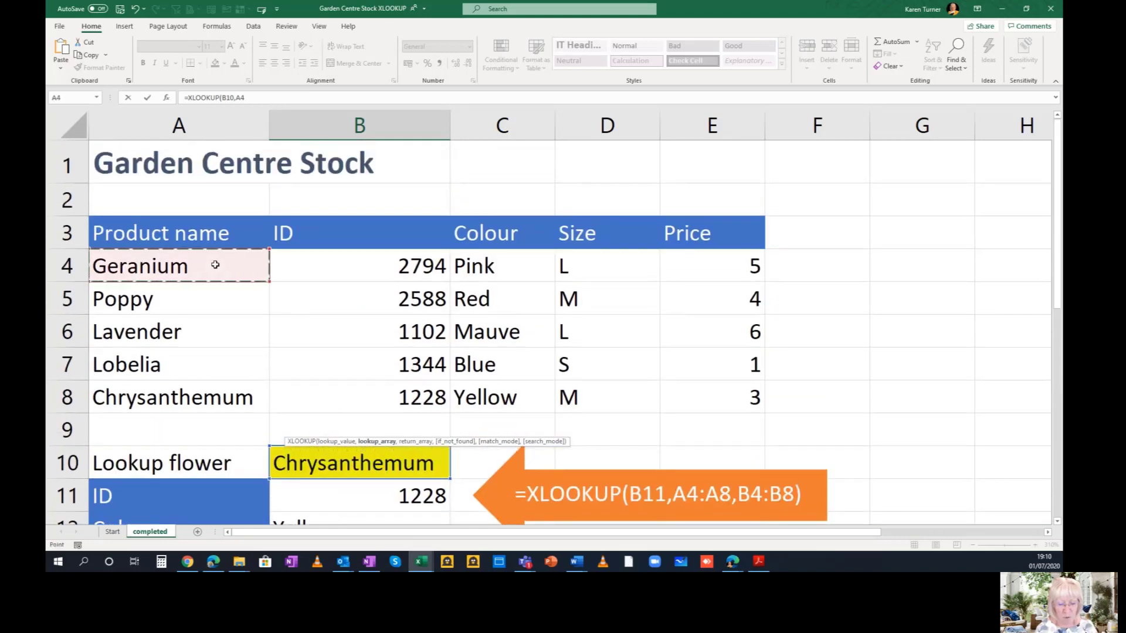
pyautogui.hotkey('ctrl', 'shift', 'Down')
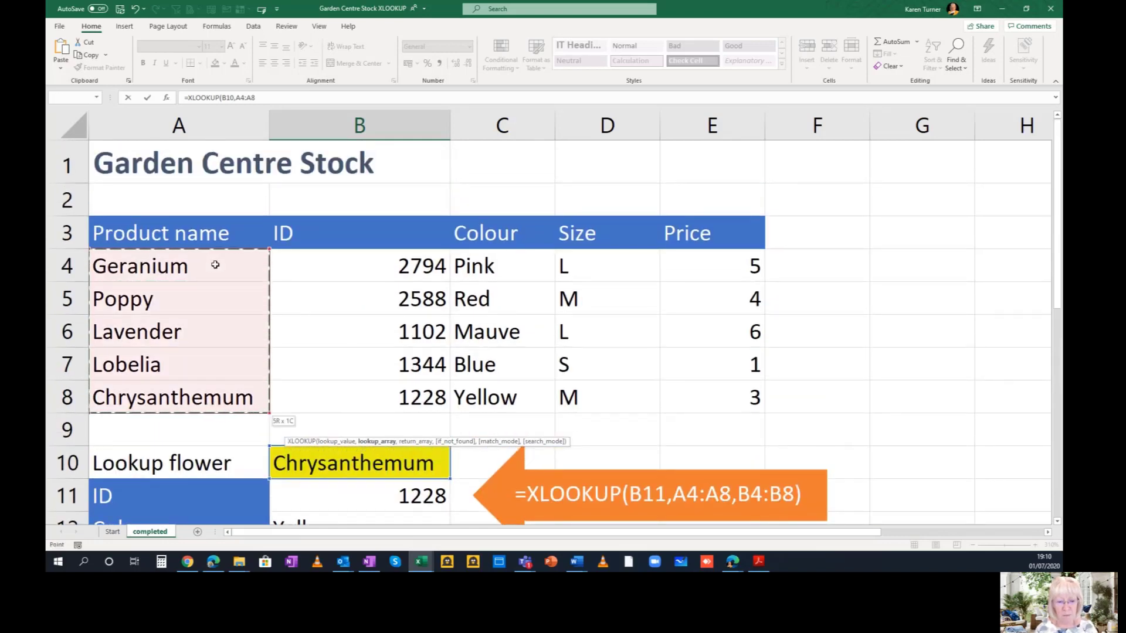
pyautogui.write(',')
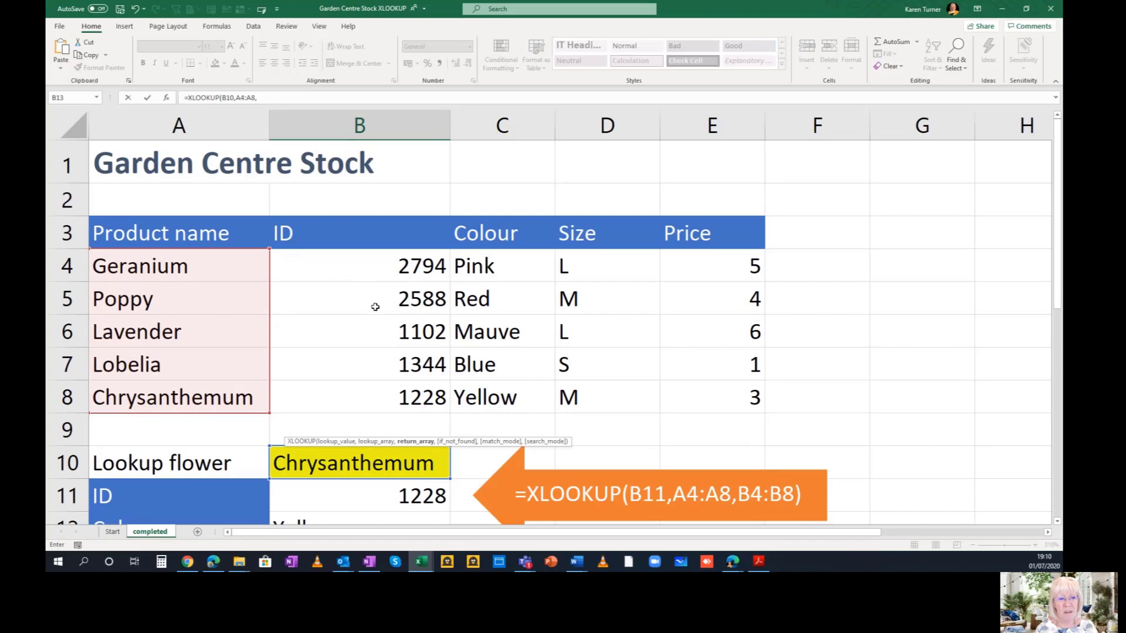
pyautogui.scroll(-1, 372, 304)
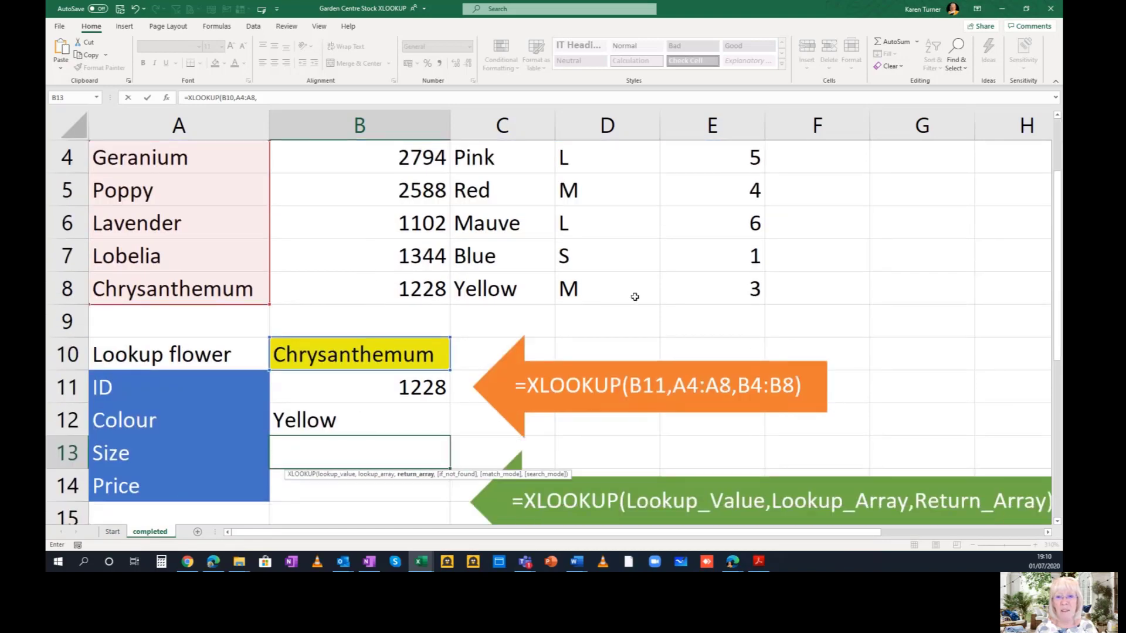
pyautogui.scroll(1, 634, 287)
pyautogui.click(637, 272)
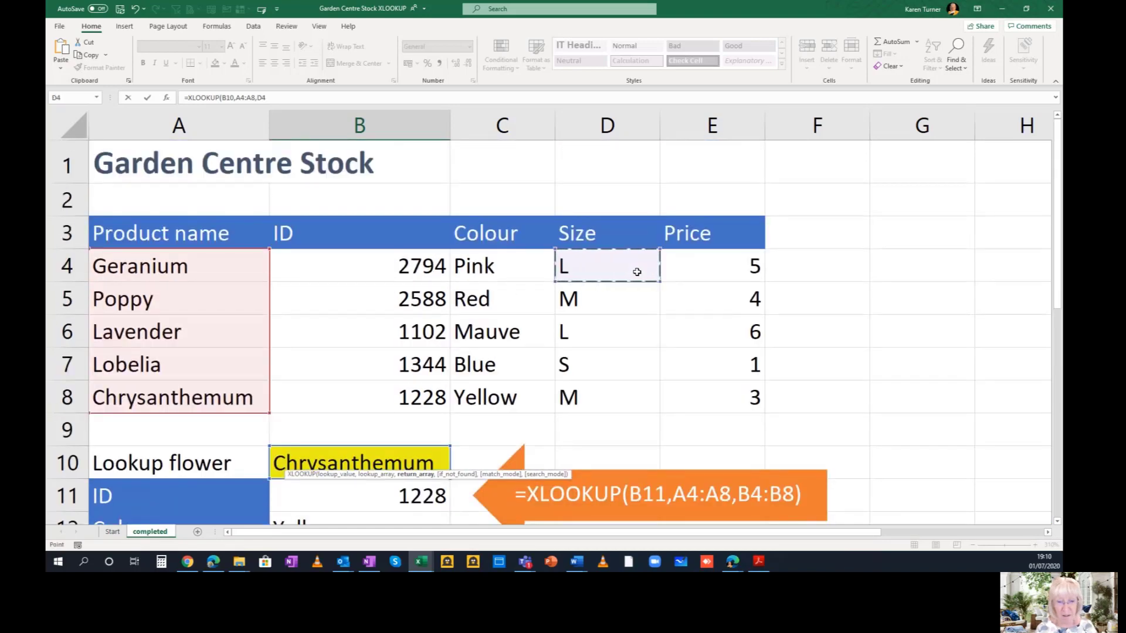
pyautogui.hotkey('ctrl', 'shift', 'Down')
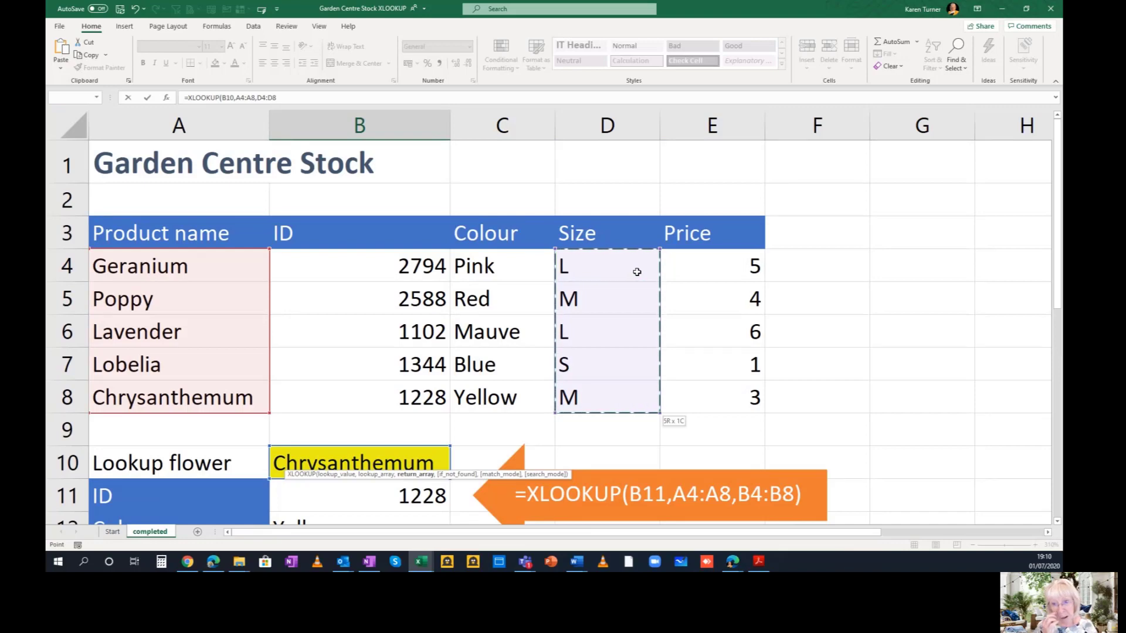
pyautogui.click(146, 97)
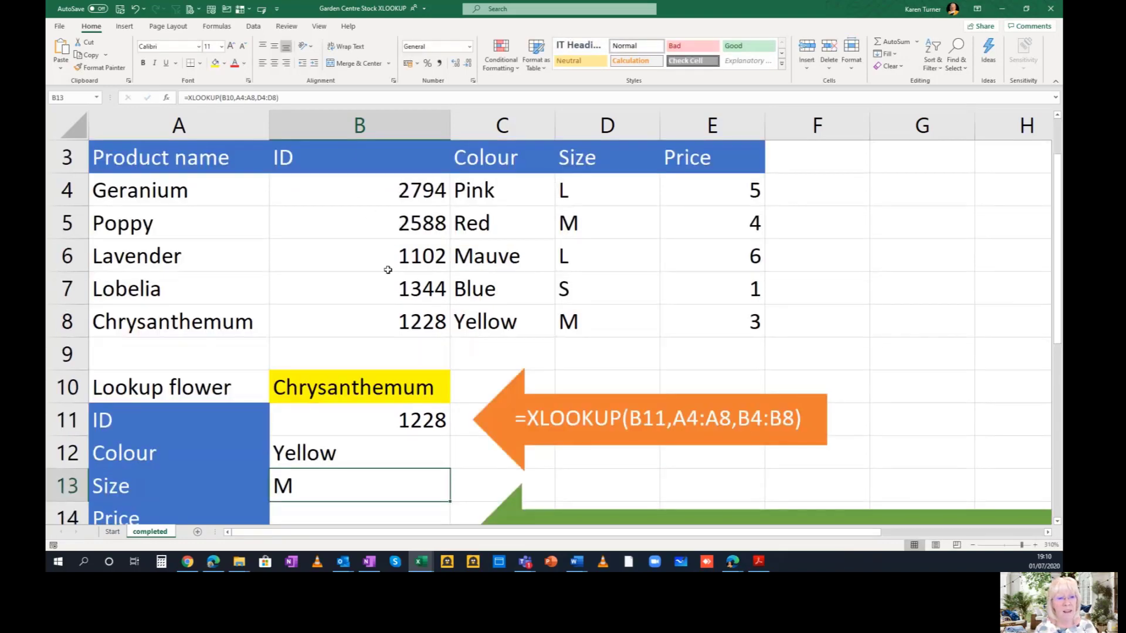
# - Enter =XLOOKUP(B10,A4:A8,E4:E8) in B14 to return the lookup flower's price
pyautogui.scroll(-1, 391, 282)
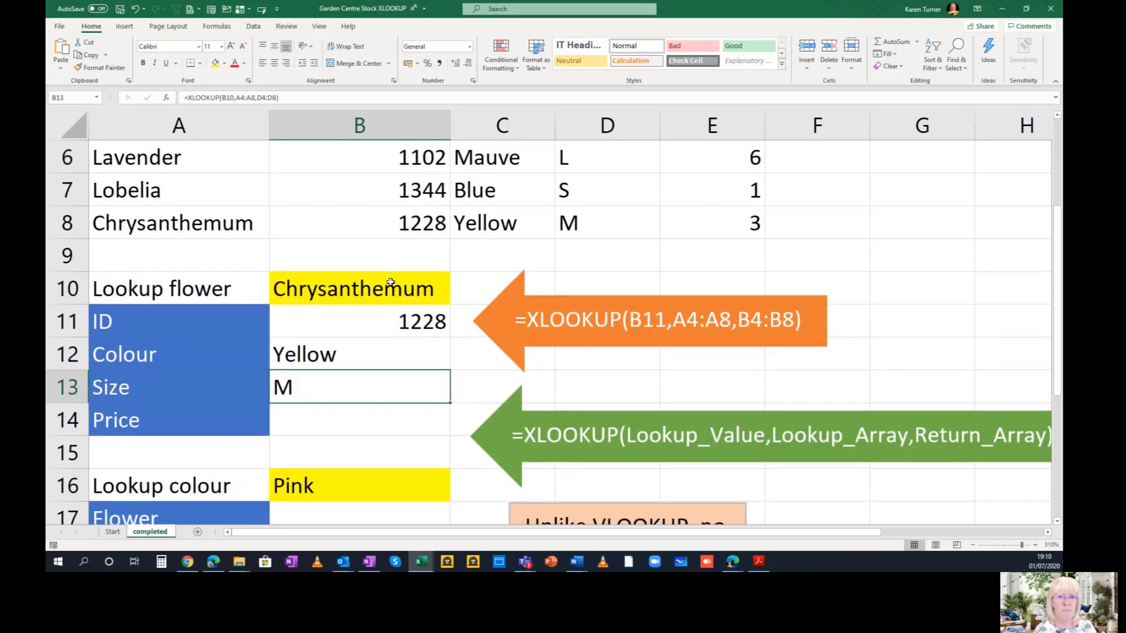
pyautogui.click(354, 413)
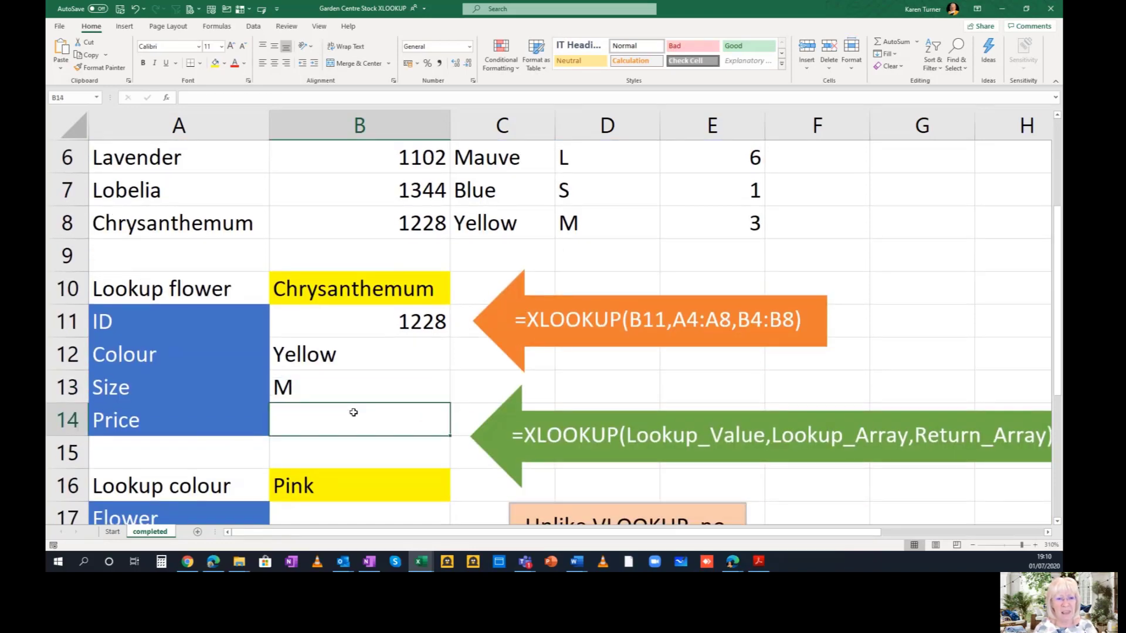
pyautogui.write('=xl')
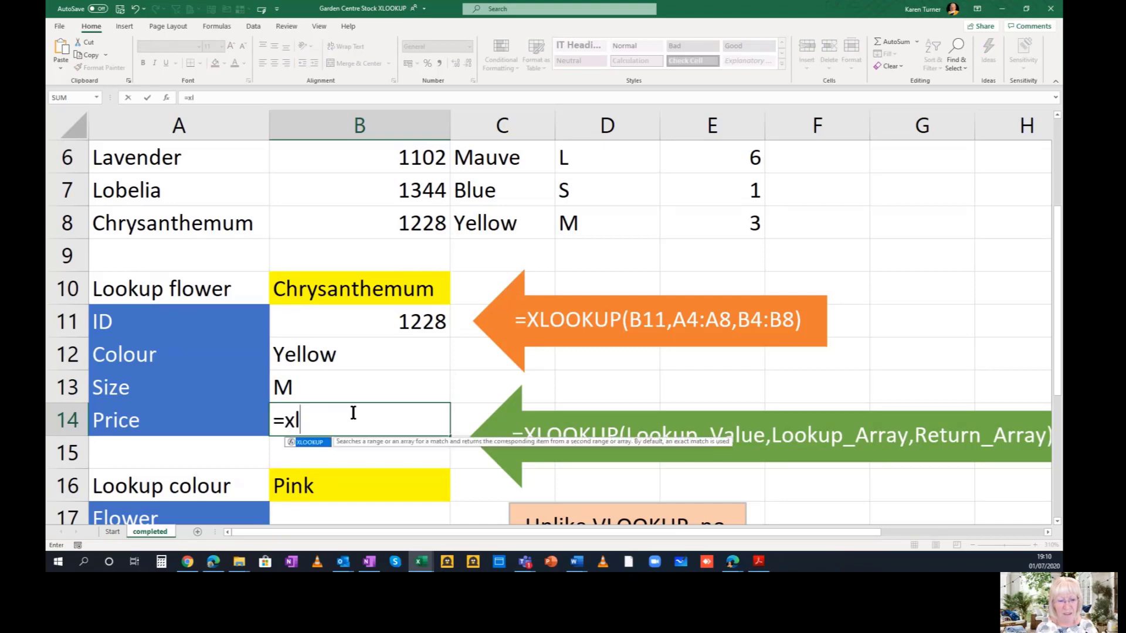
pyautogui.doubleClick(311, 443)
pyautogui.scroll(1, 310, 450)
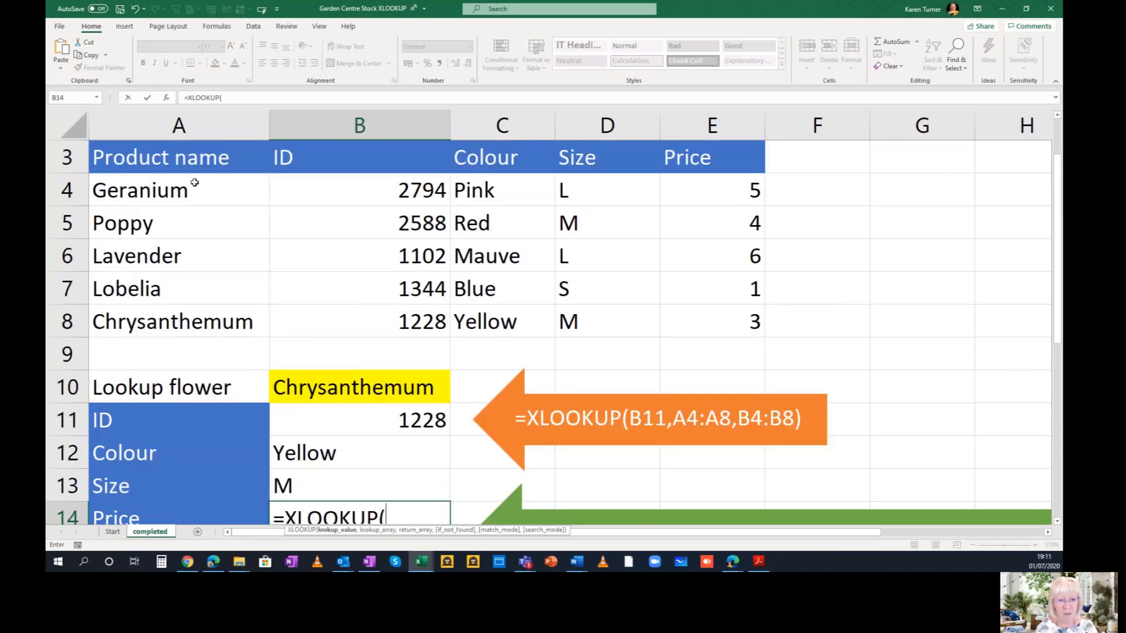
pyautogui.click(370, 376)
pyautogui.write(',')
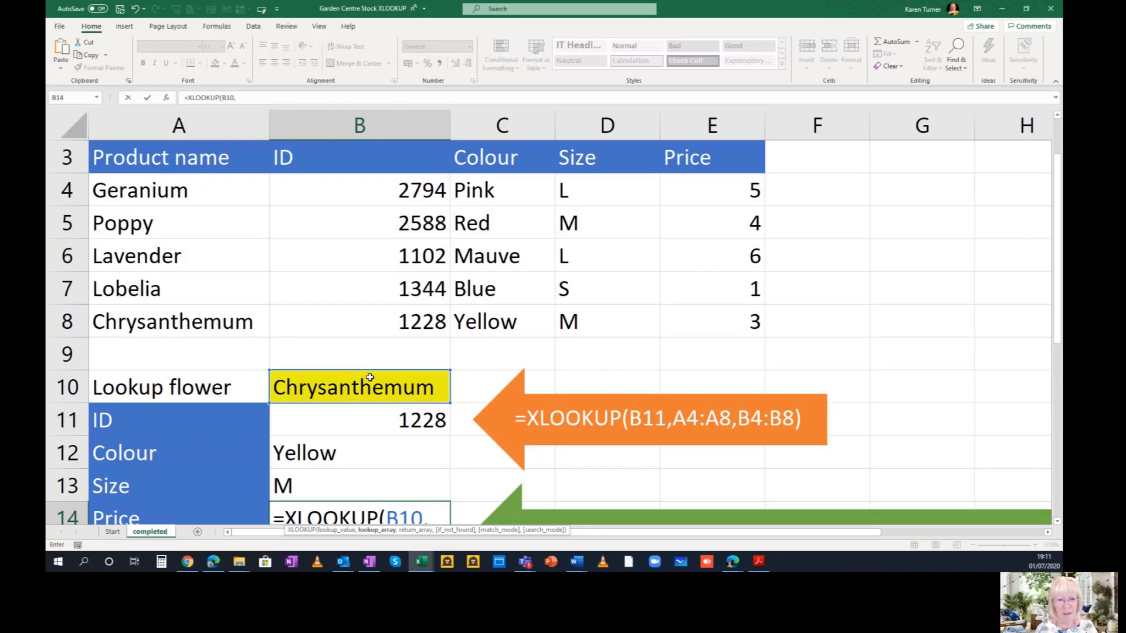
pyautogui.click(196, 199)
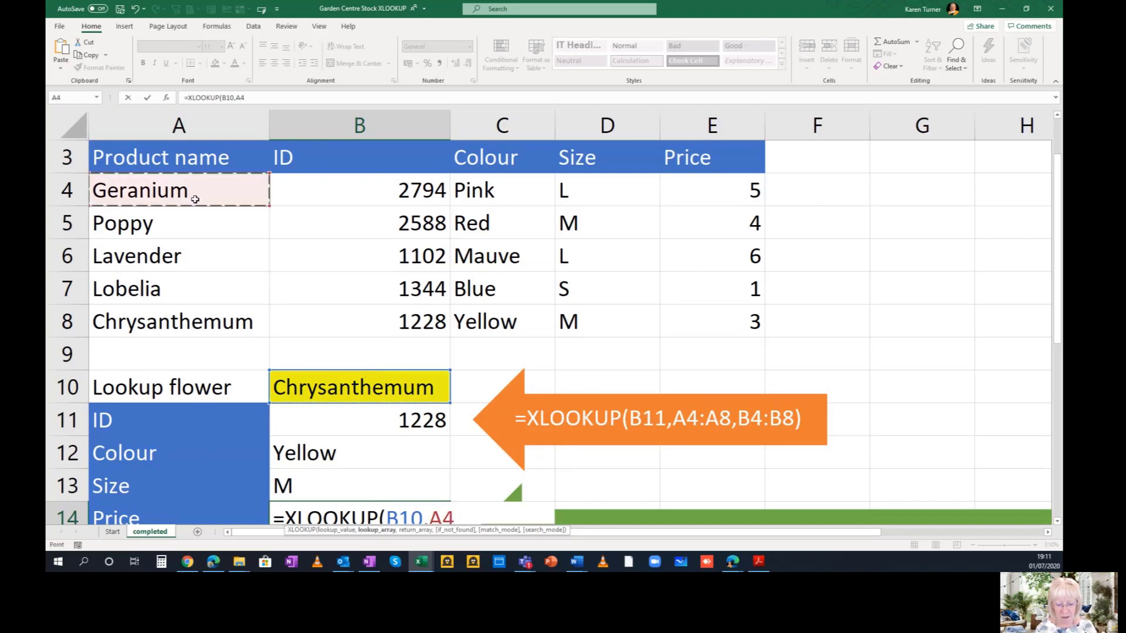
pyautogui.hotkey('ctrl', 'shift', 'Down')
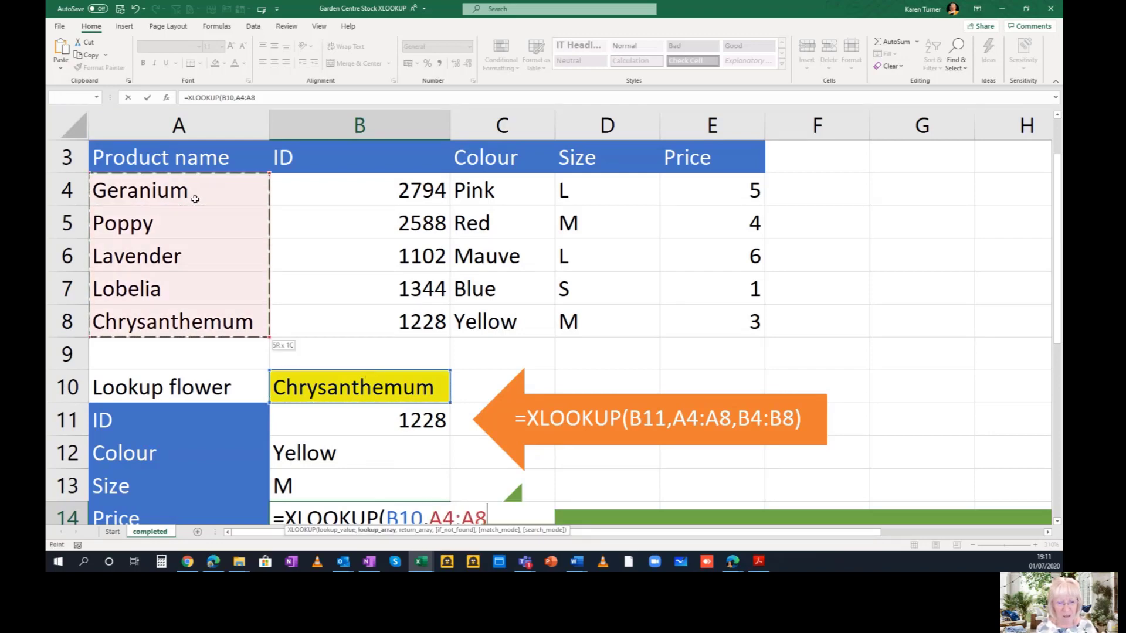
pyautogui.write(',')
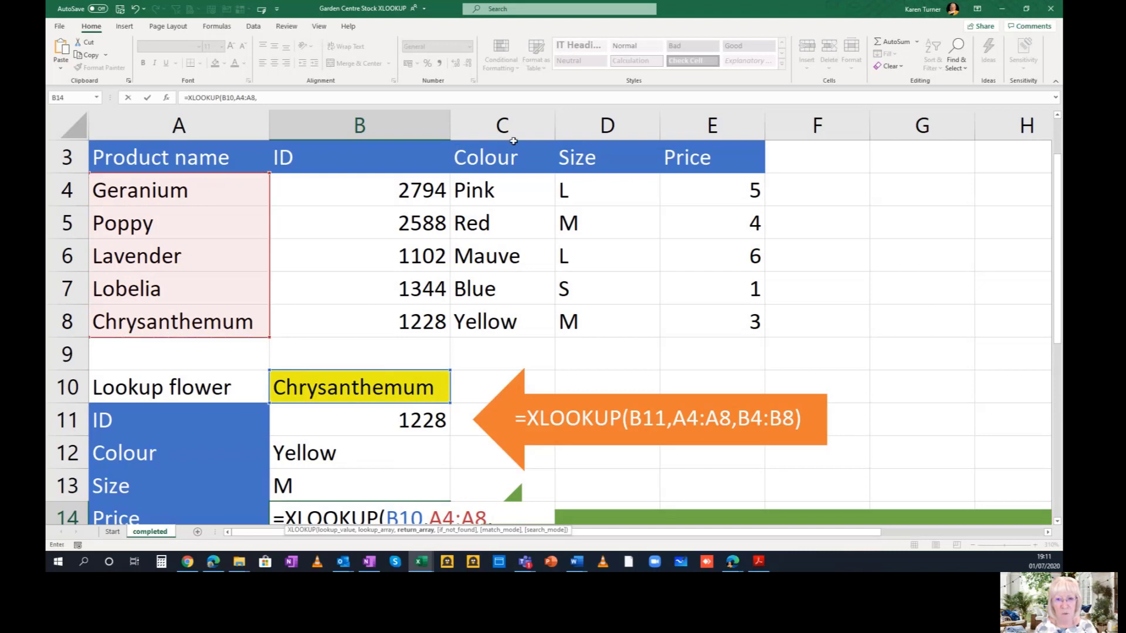
pyautogui.click(724, 197)
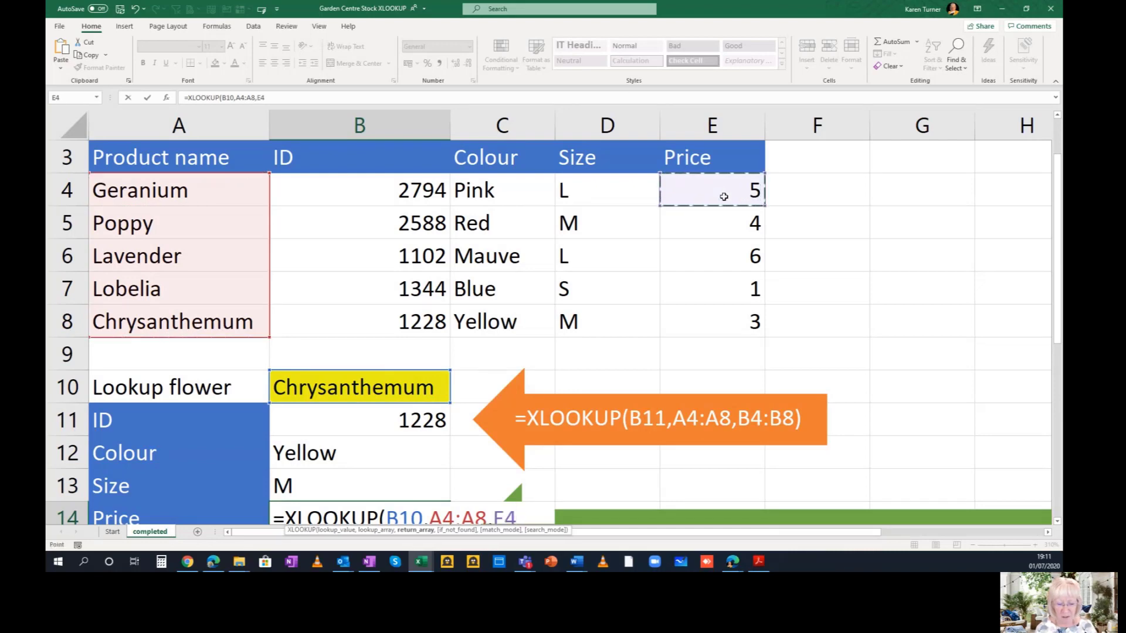
pyautogui.hotkey('ctrl', 'shift', 'Down')
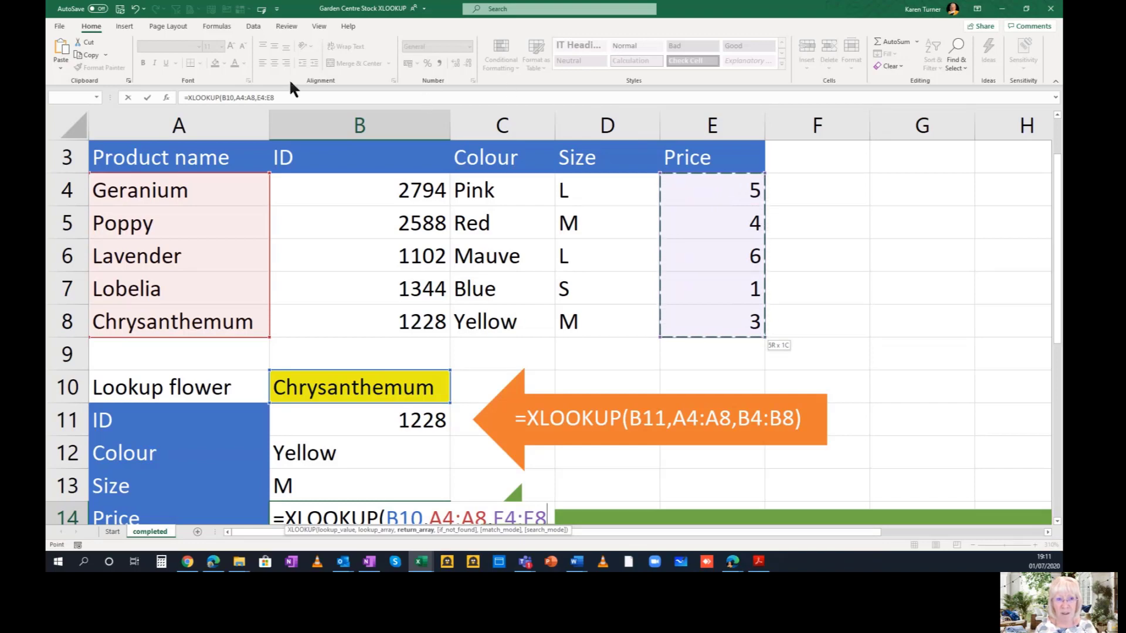
pyautogui.click(147, 98)
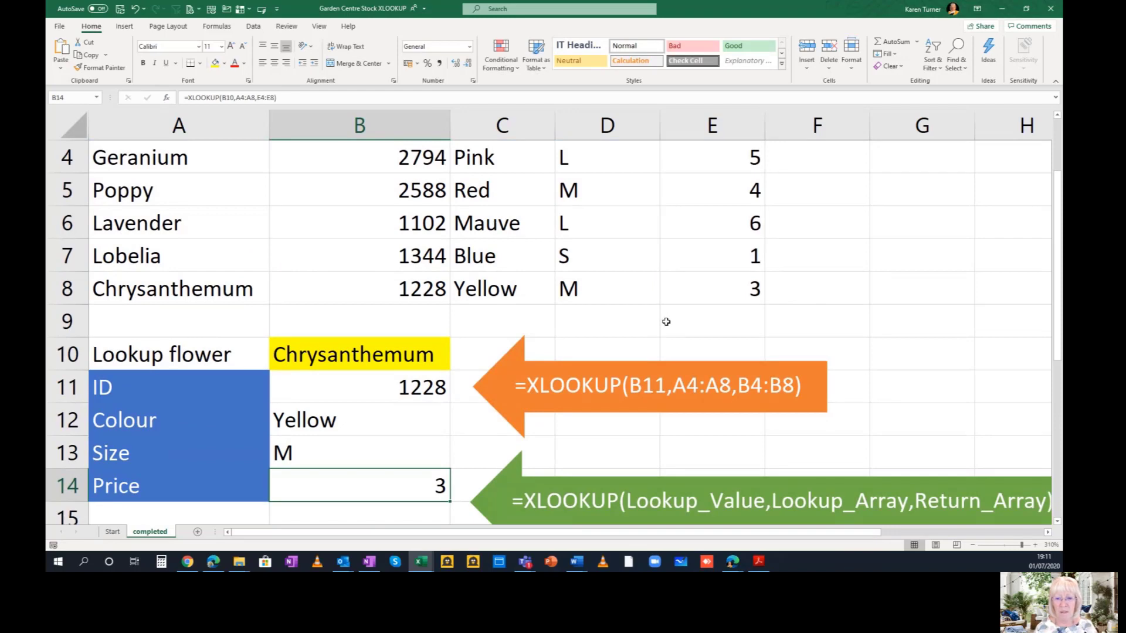
# - Review the ID formula in B11 against the stock table and the XLOOKUP syntax notes beside the lookup blocks
pyautogui.scroll(-1, 661, 303)
pyautogui.click(425, 295)
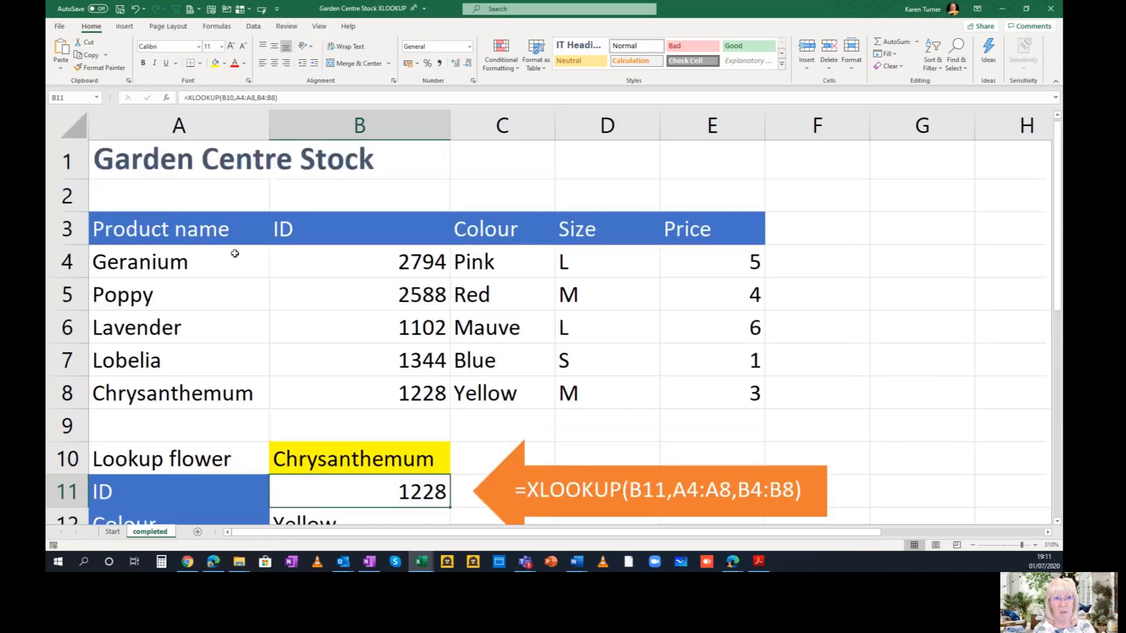
pyautogui.scroll(2, 235, 258)
pyautogui.scroll(-1, 363, 369)
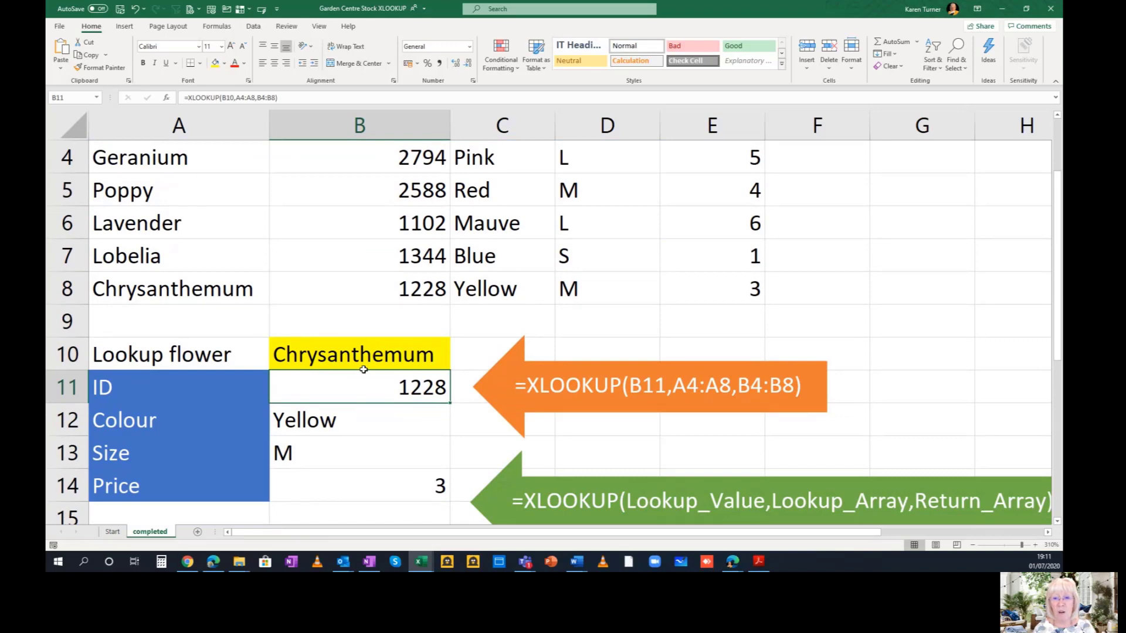
pyautogui.scroll(1, 364, 370)
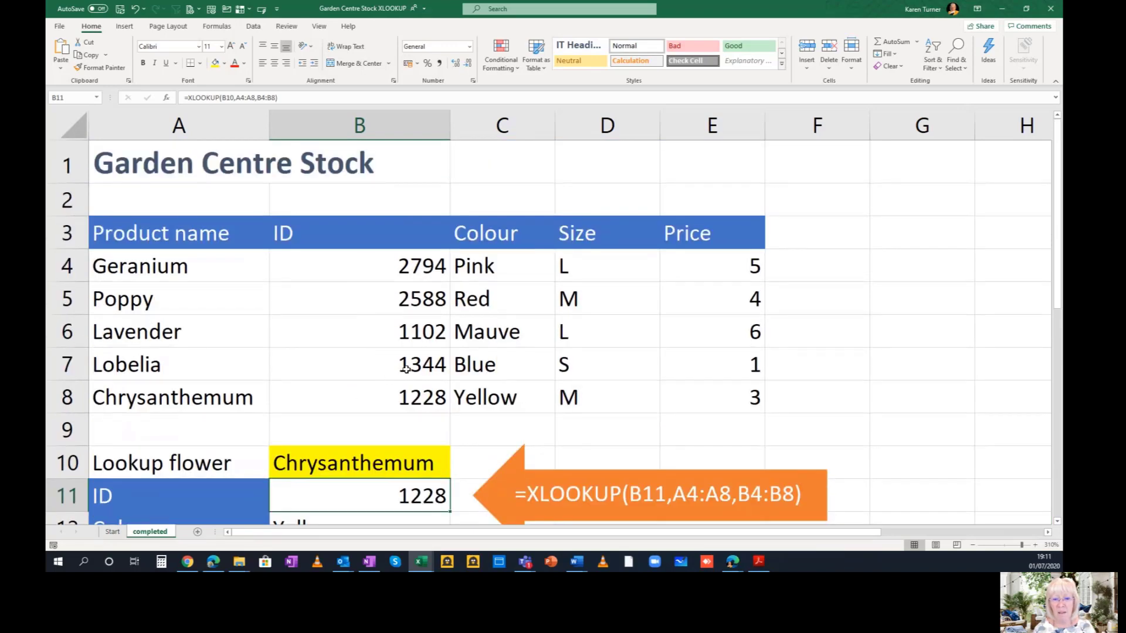
pyautogui.scroll(-2, 407, 370)
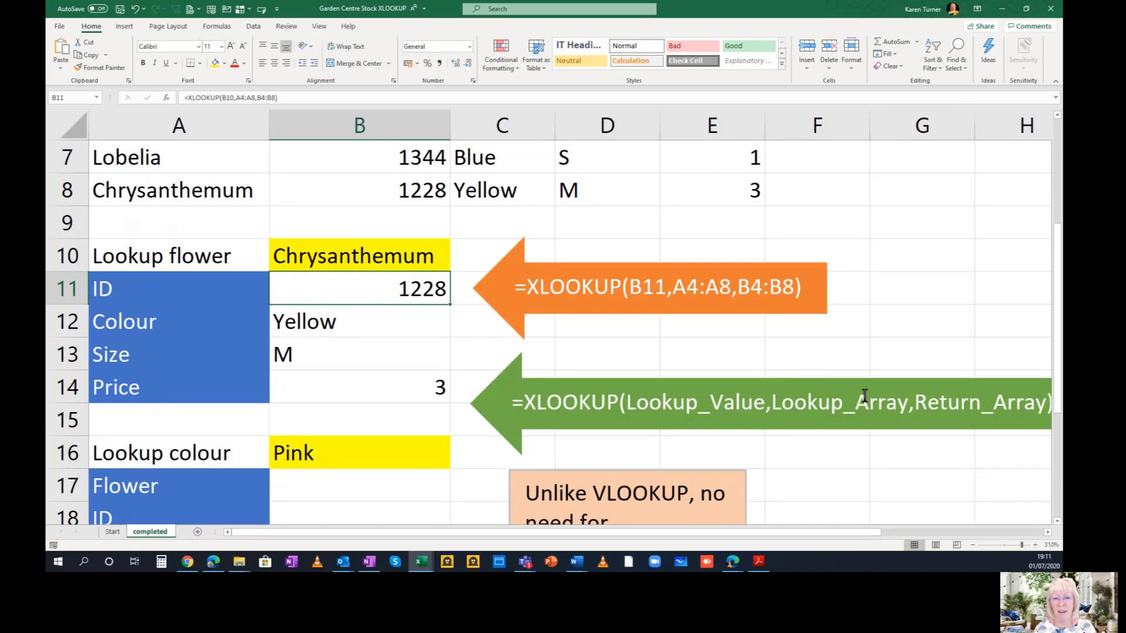
pyautogui.scroll(-1, 865, 396)
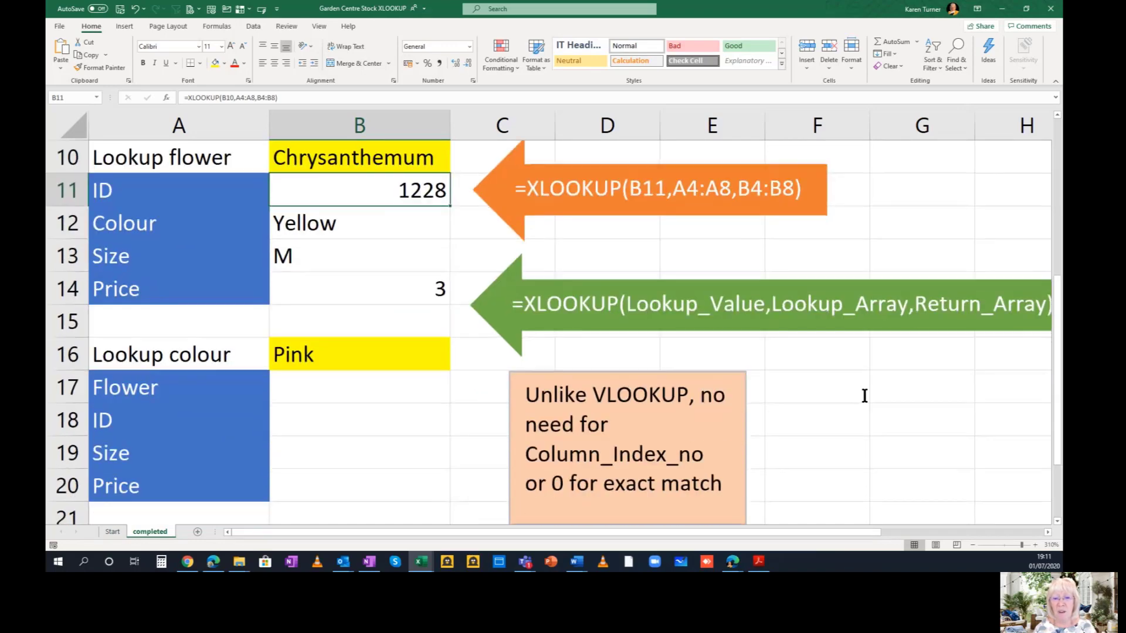